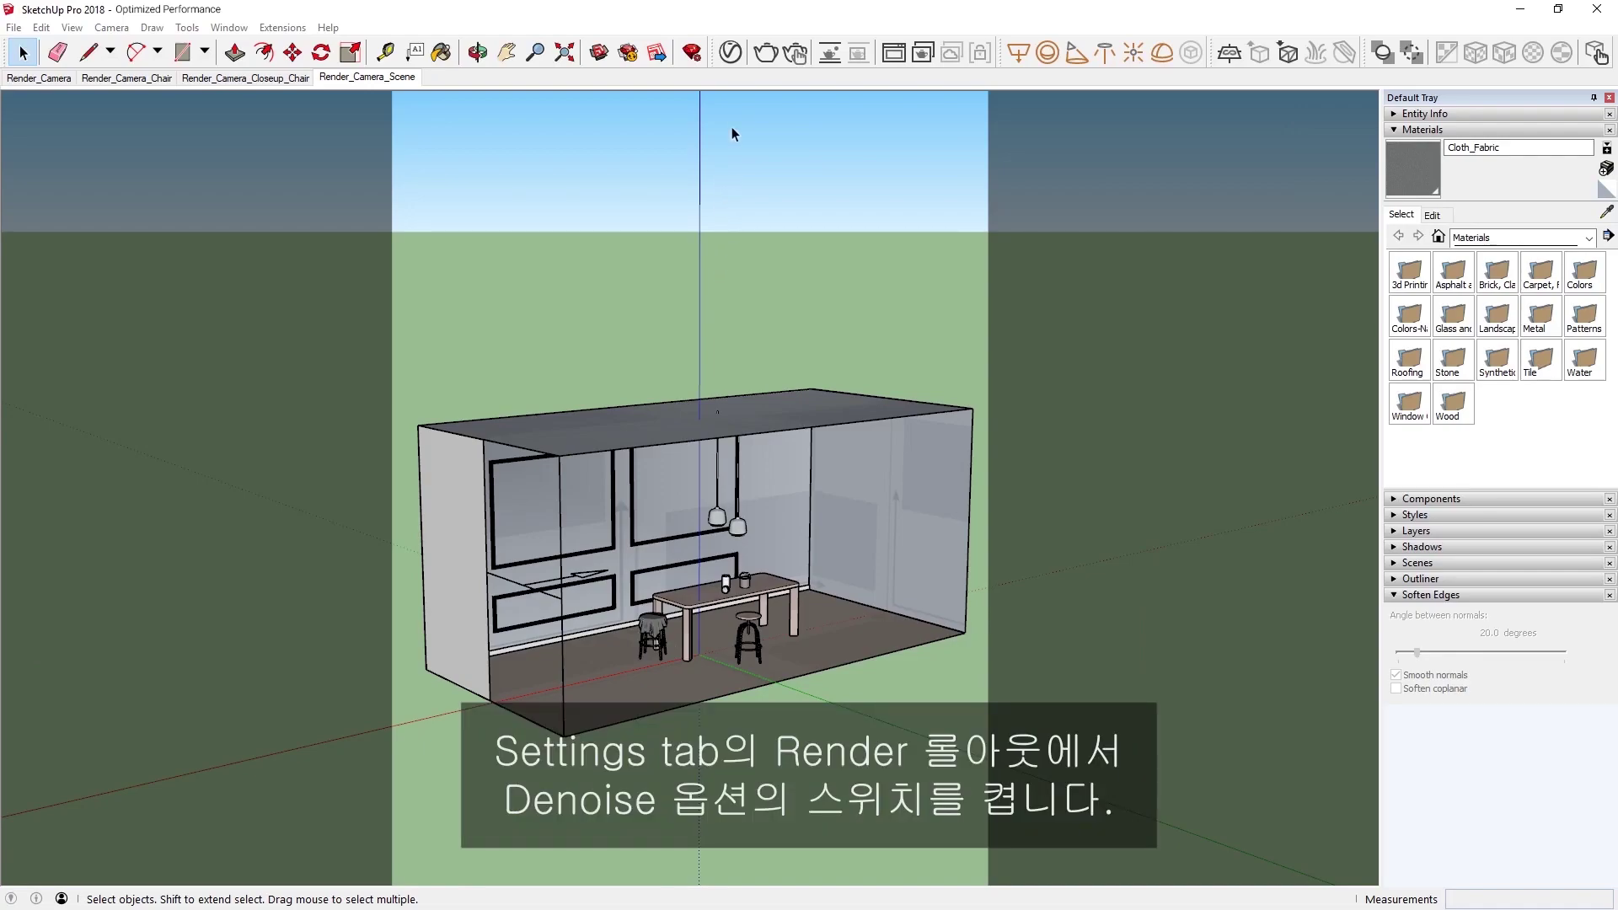
- Turn on Denoise in the V-Ray render settings, with NVIDIA AI as the denoiser engine and an Update Frequency of 100
{"action": "left_click", "coordinate": [730, 52]}
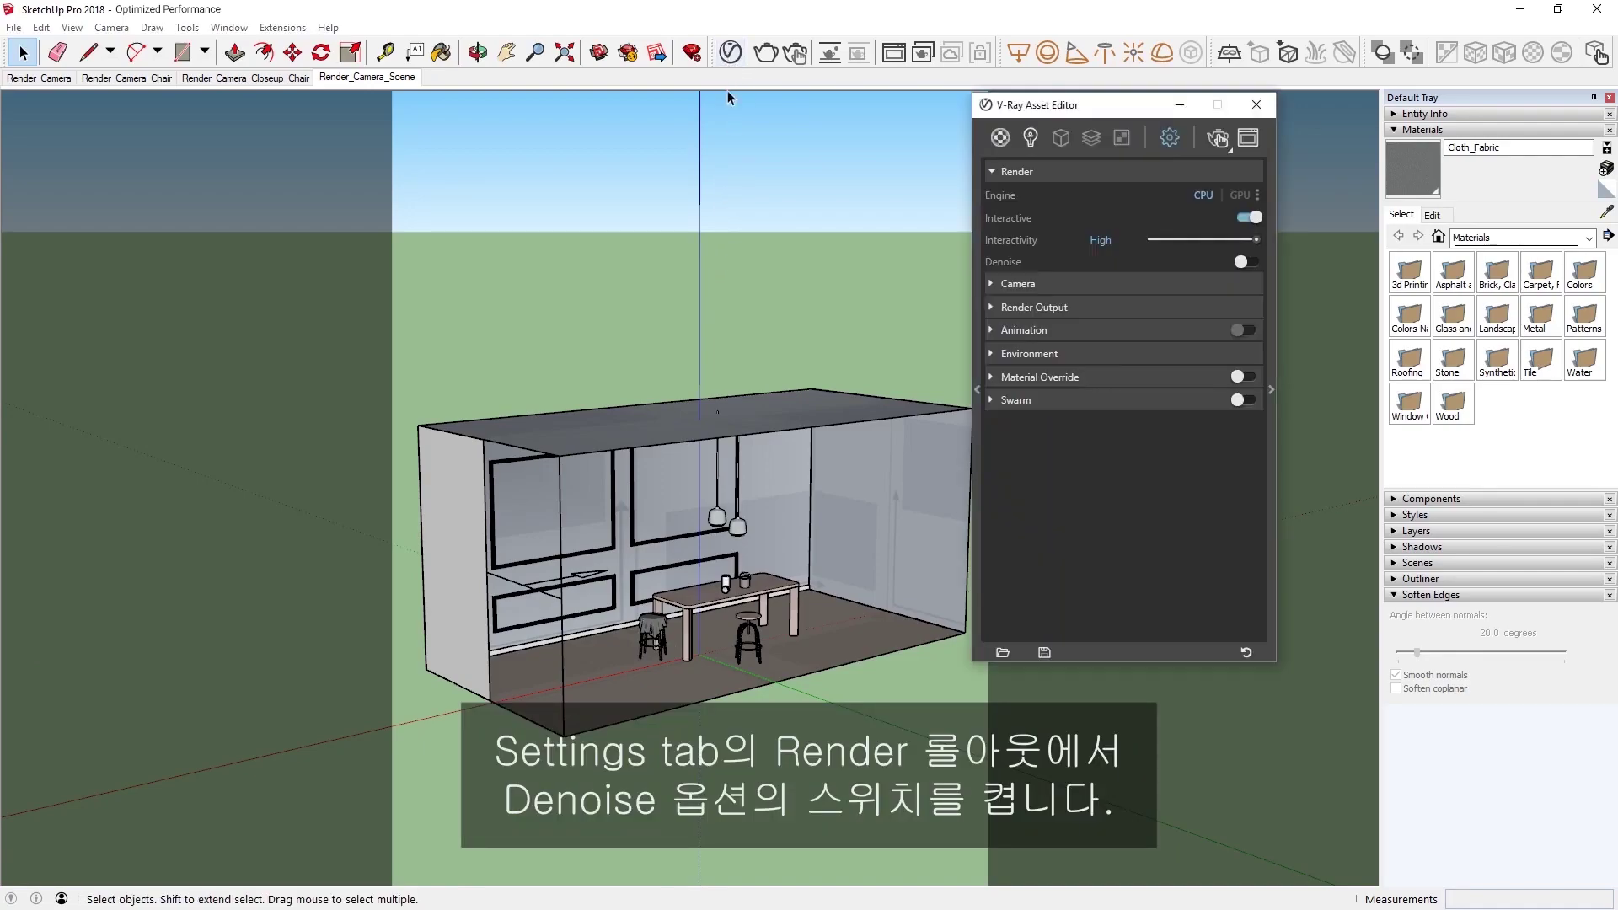
{"action": "left_click", "coordinate": [1248, 262]}
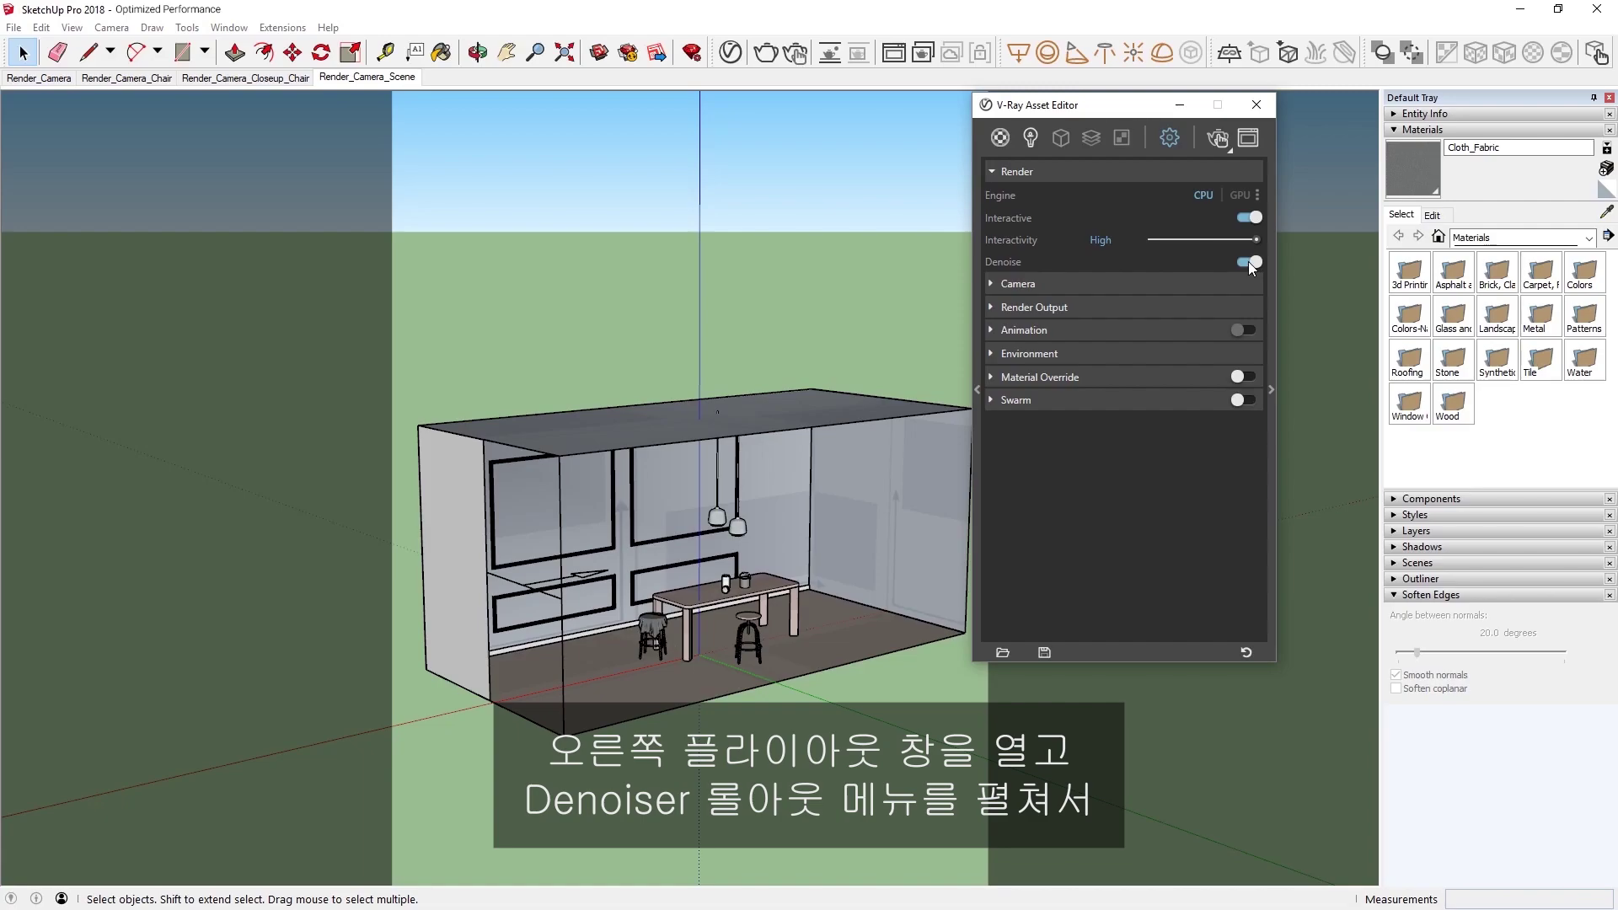
{"action": "left_click", "coordinate": [1270, 389]}
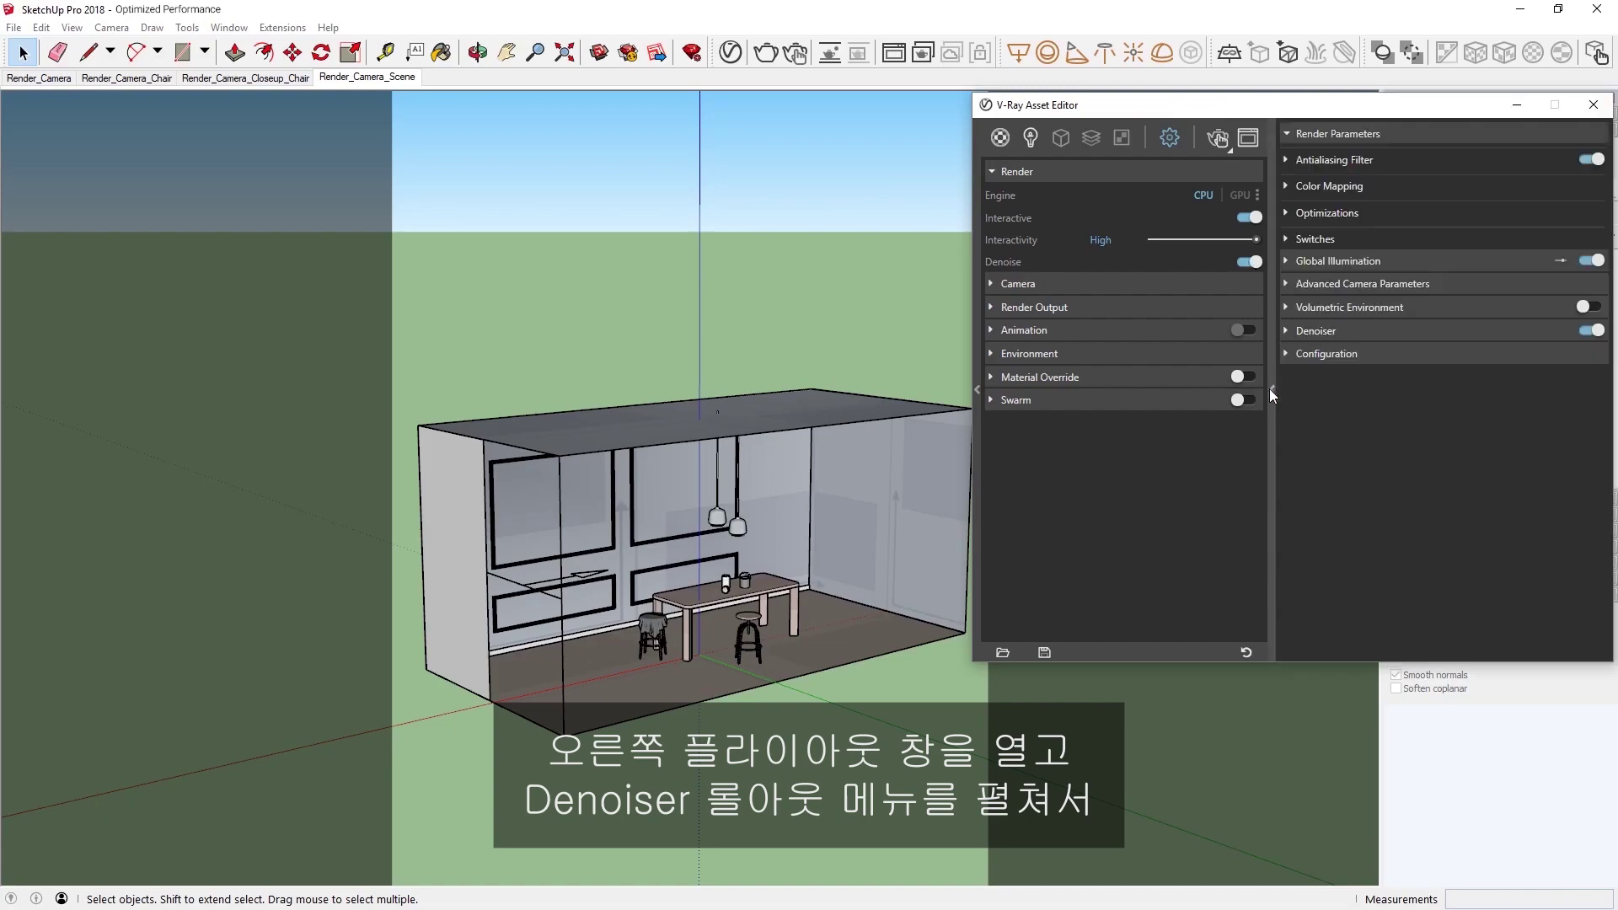
{"action": "left_click", "coordinate": [1292, 325]}
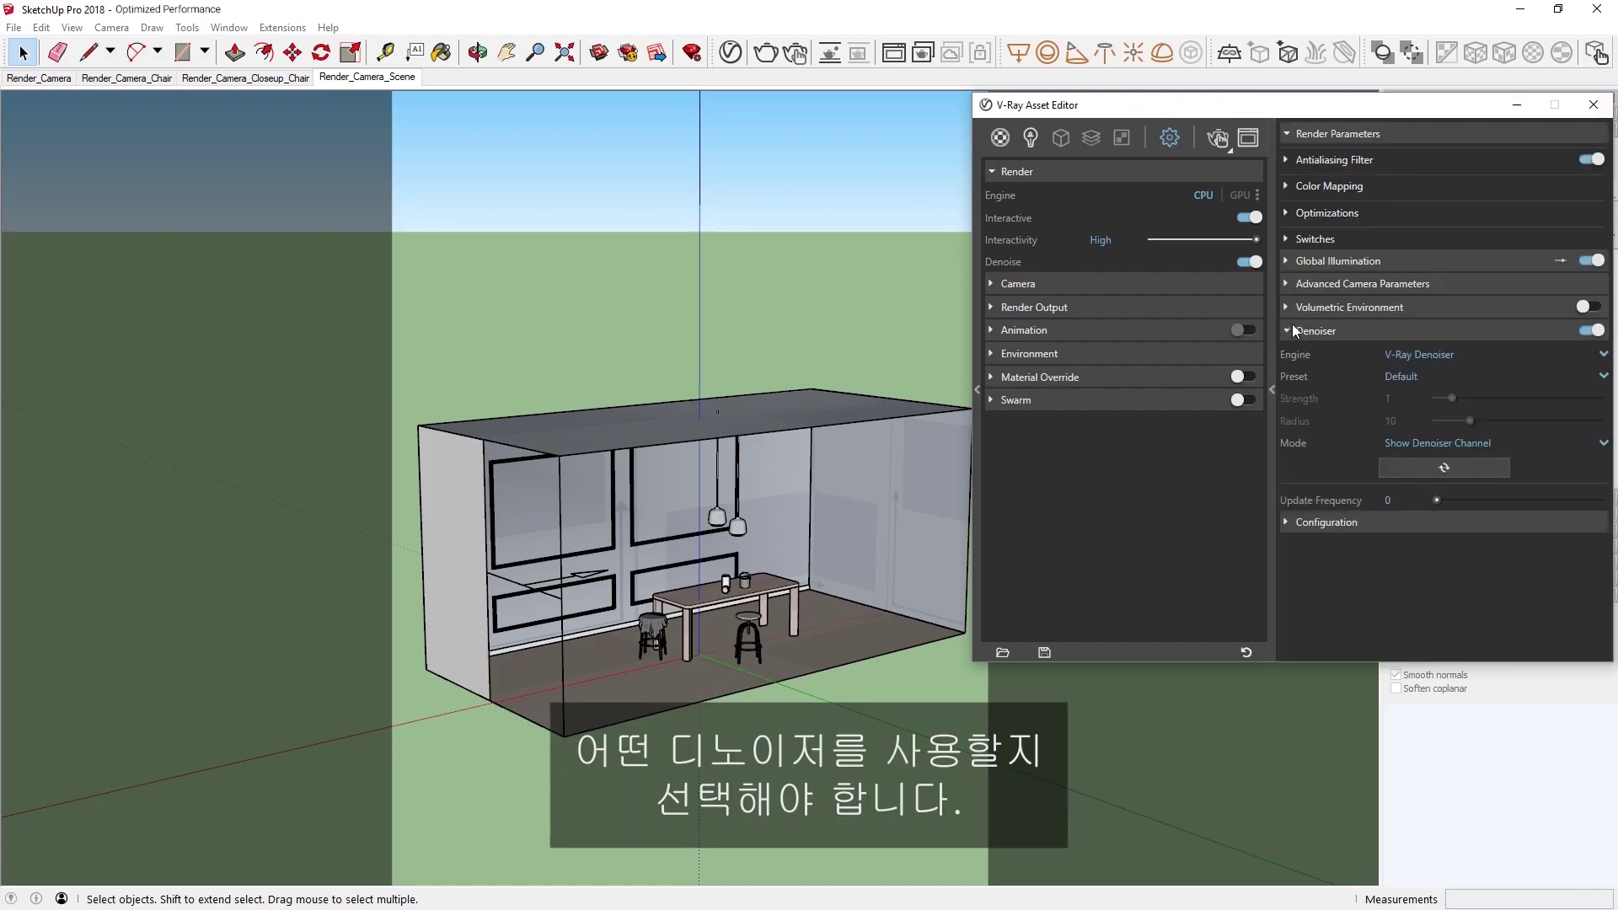
{"action": "left_click", "coordinate": [1424, 354]}
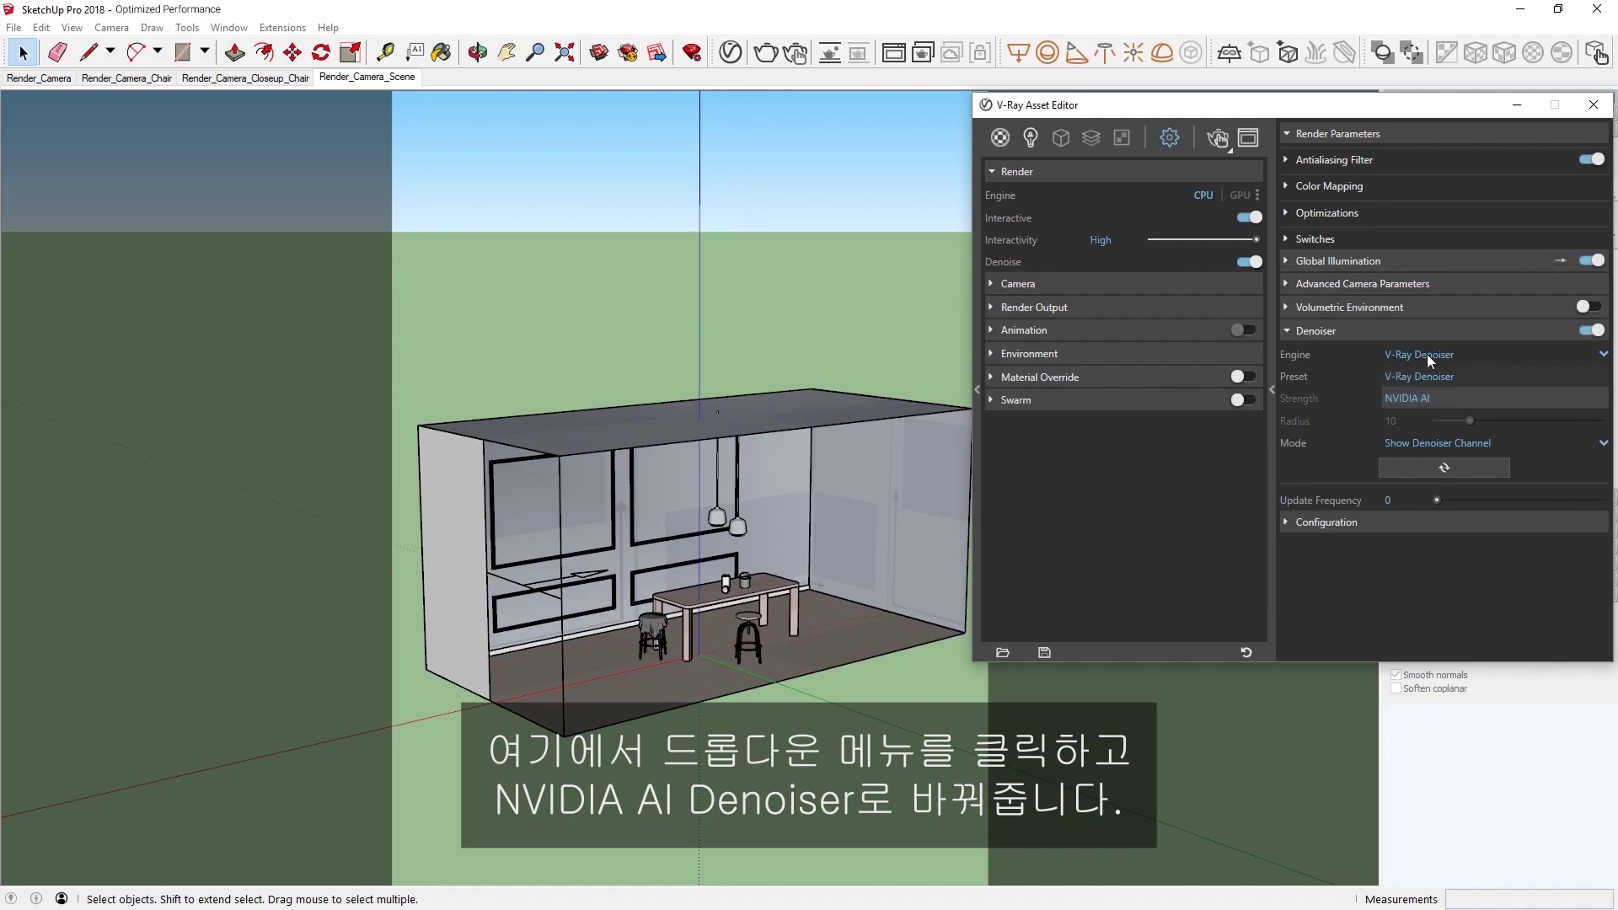
{"action": "left_click", "coordinate": [1403, 400]}
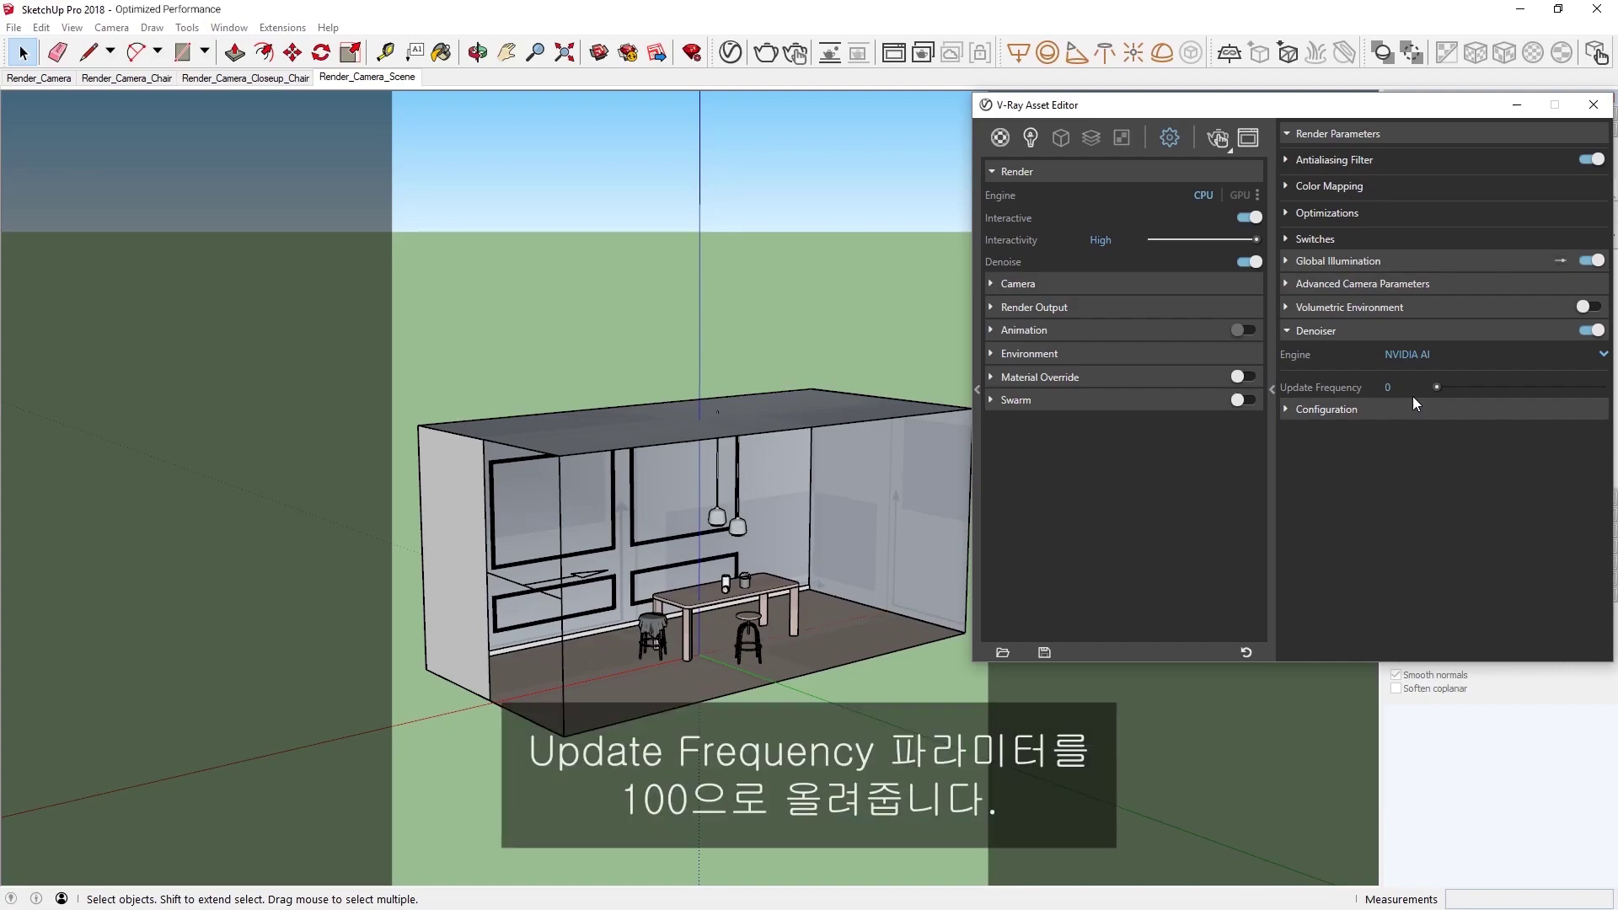
{"action": "left_click_drag", "start_coordinate": [1438, 387], "coordinate": [1612, 393]}
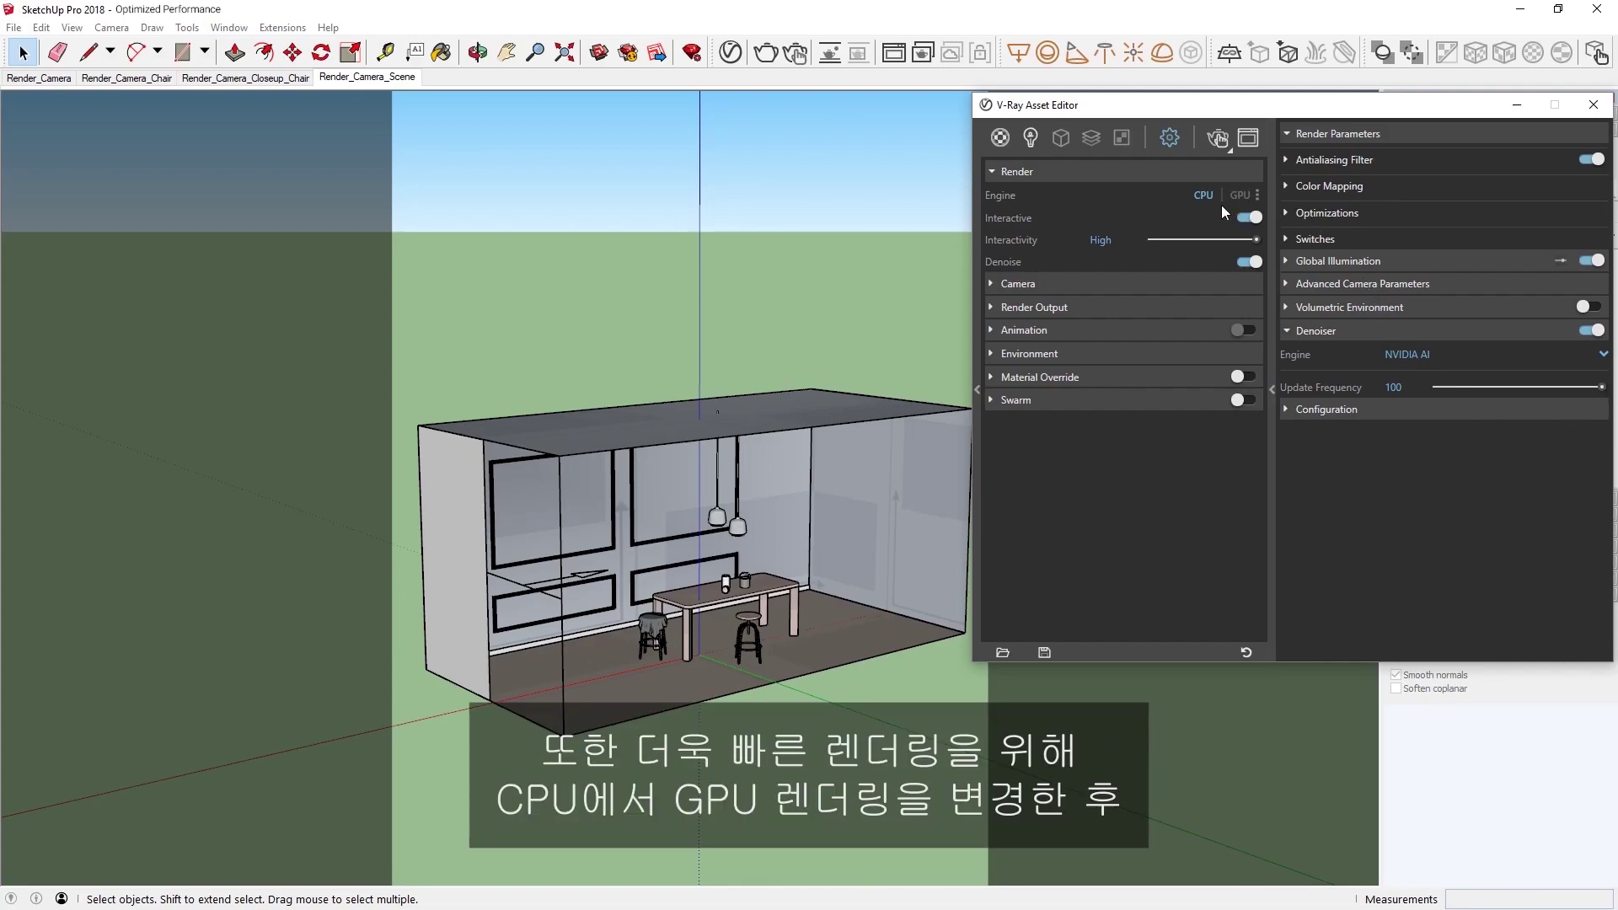
- Switch the V-Ray render engine to GPU and start an interactive render
{"action": "left_click", "coordinate": [1242, 196]}
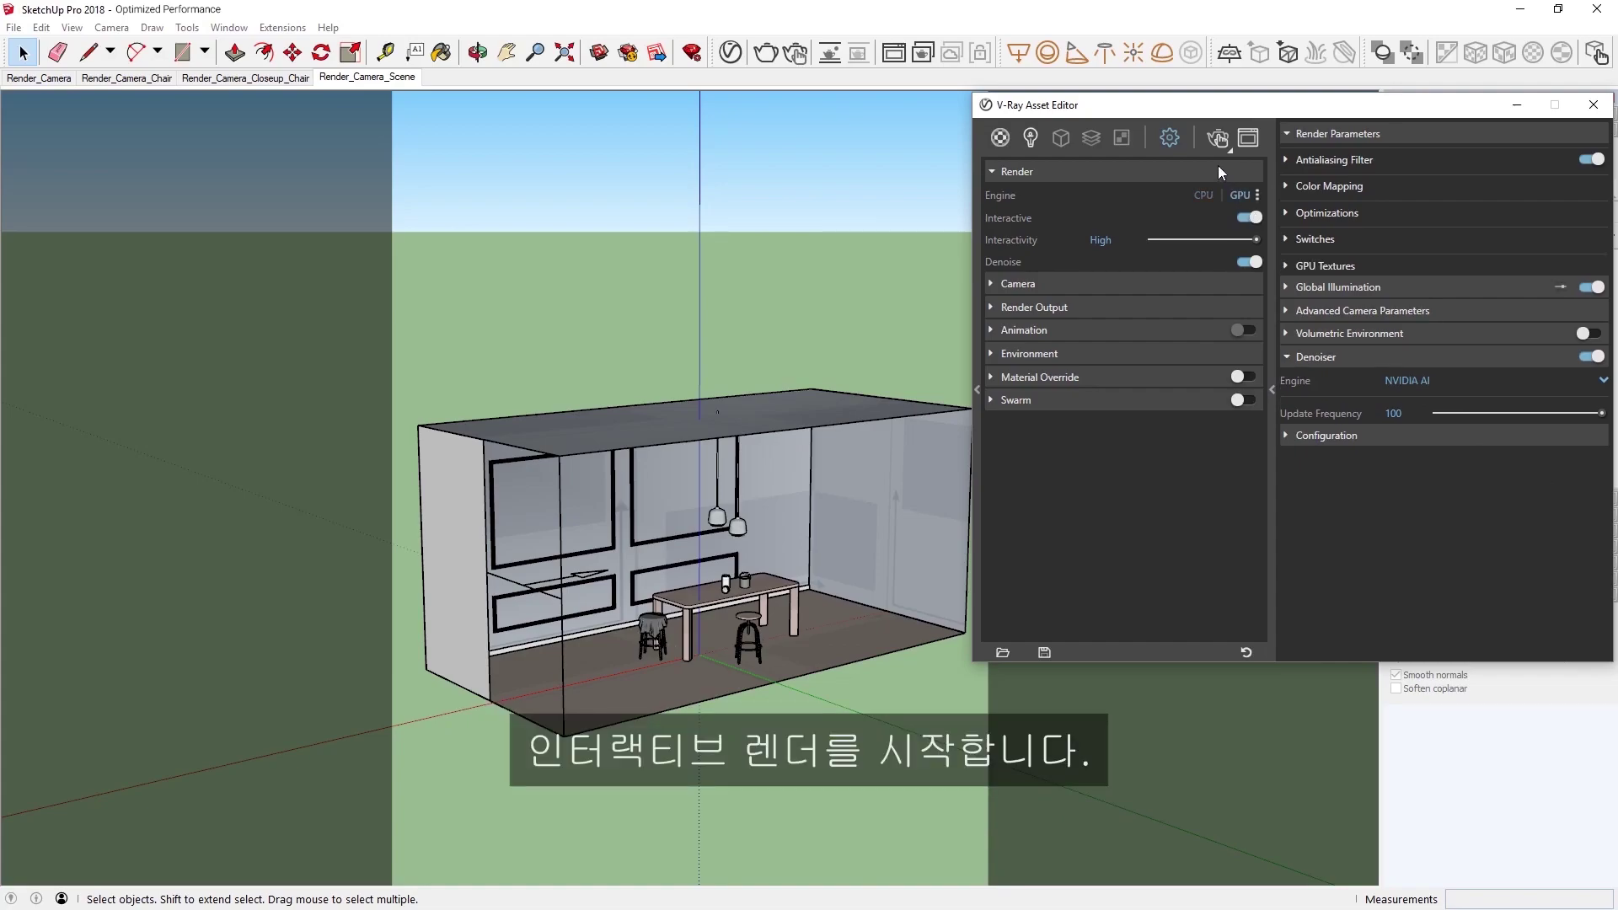
{"action": "left_click", "coordinate": [1216, 137]}
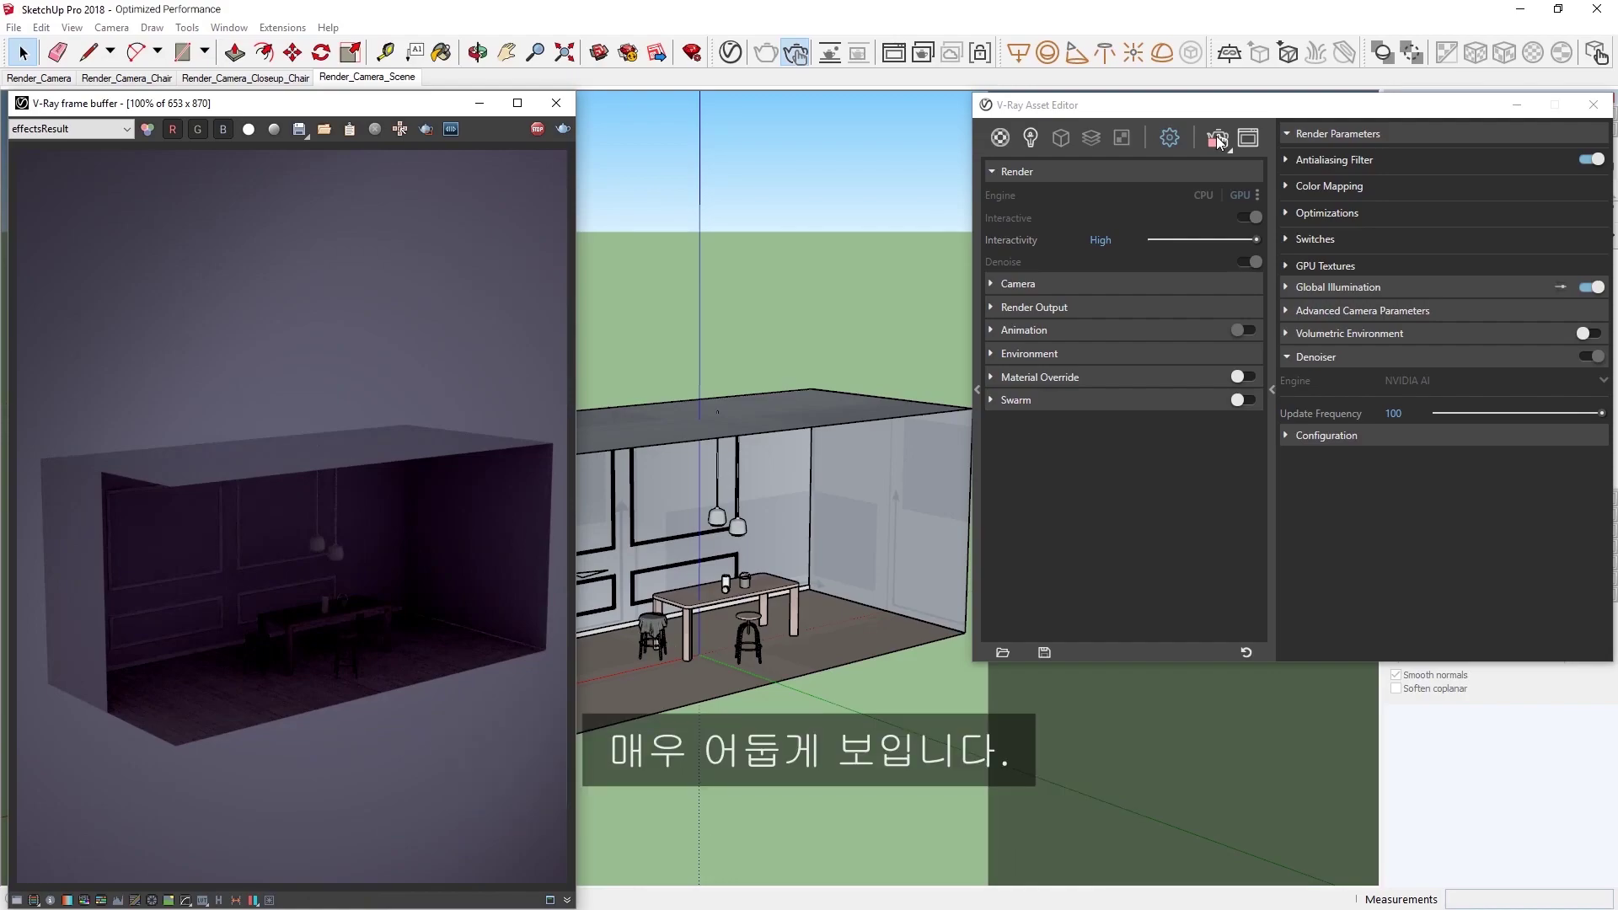
- Switch to the Render_Camera scene and turn on the rectangle light named Light
{"action": "left_click", "coordinate": [42, 77]}
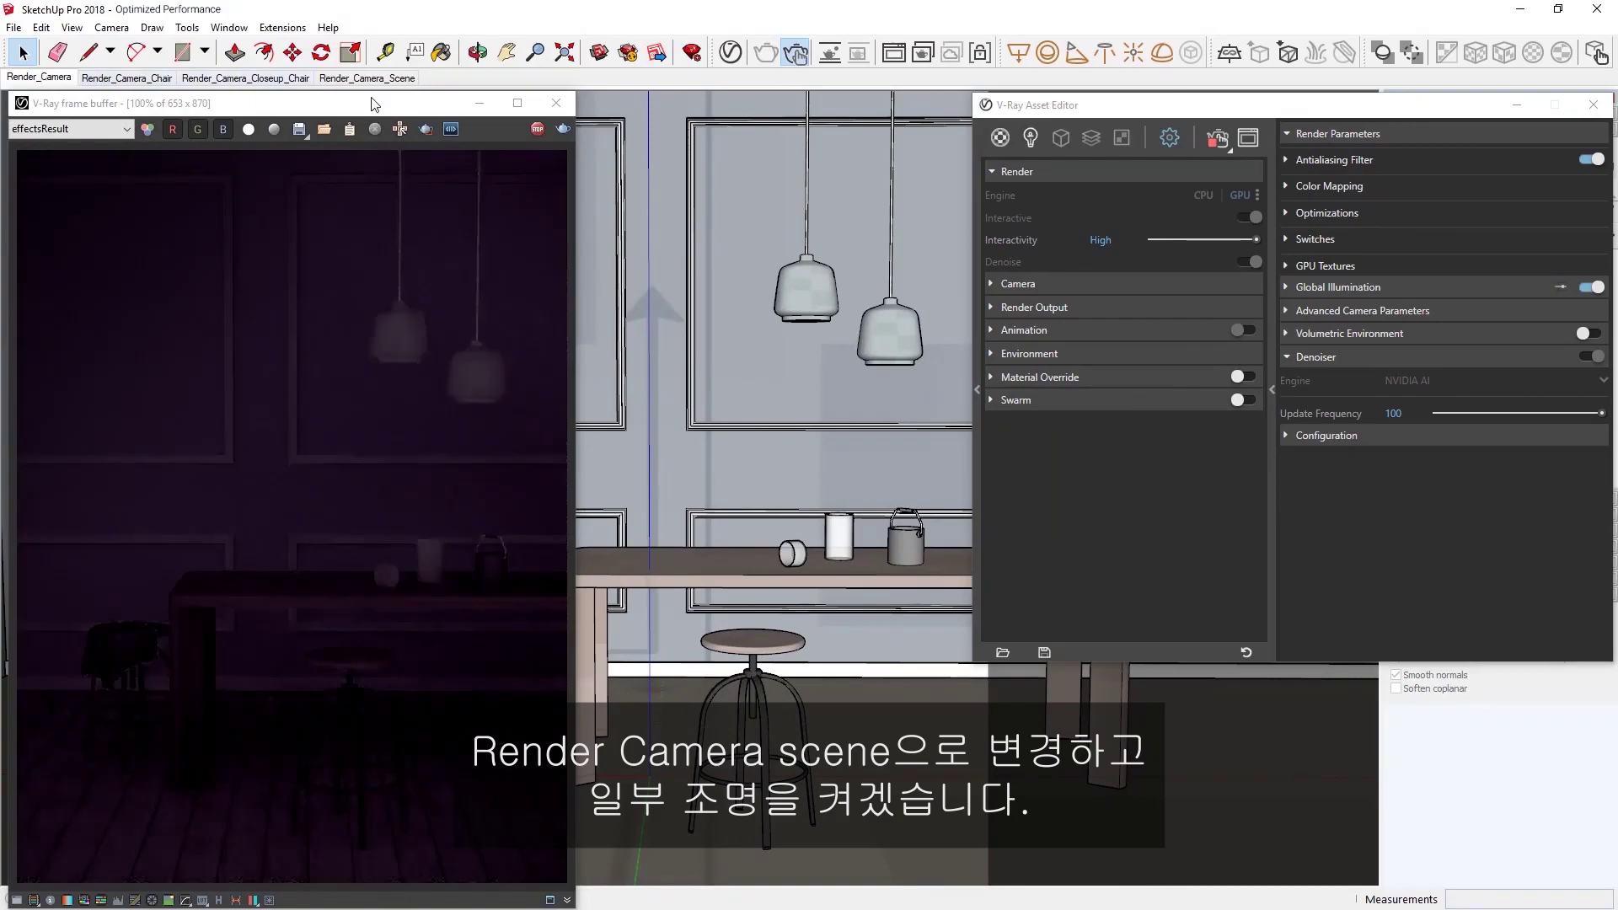
{"action": "left_click", "coordinate": [1030, 137]}
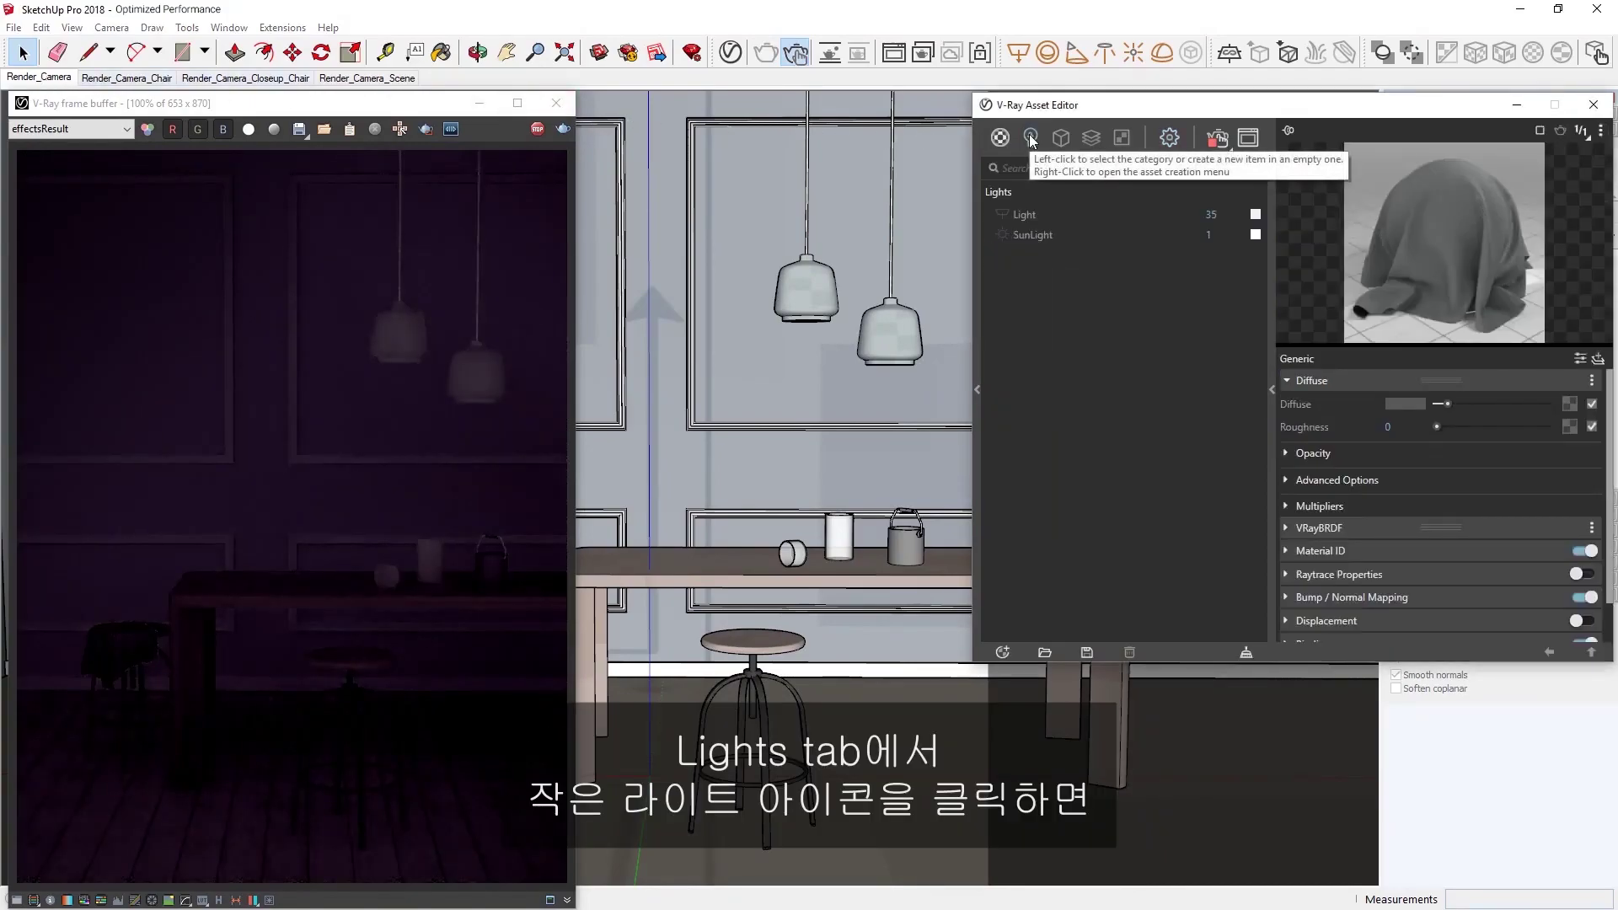
{"action": "left_click", "coordinate": [1002, 215]}
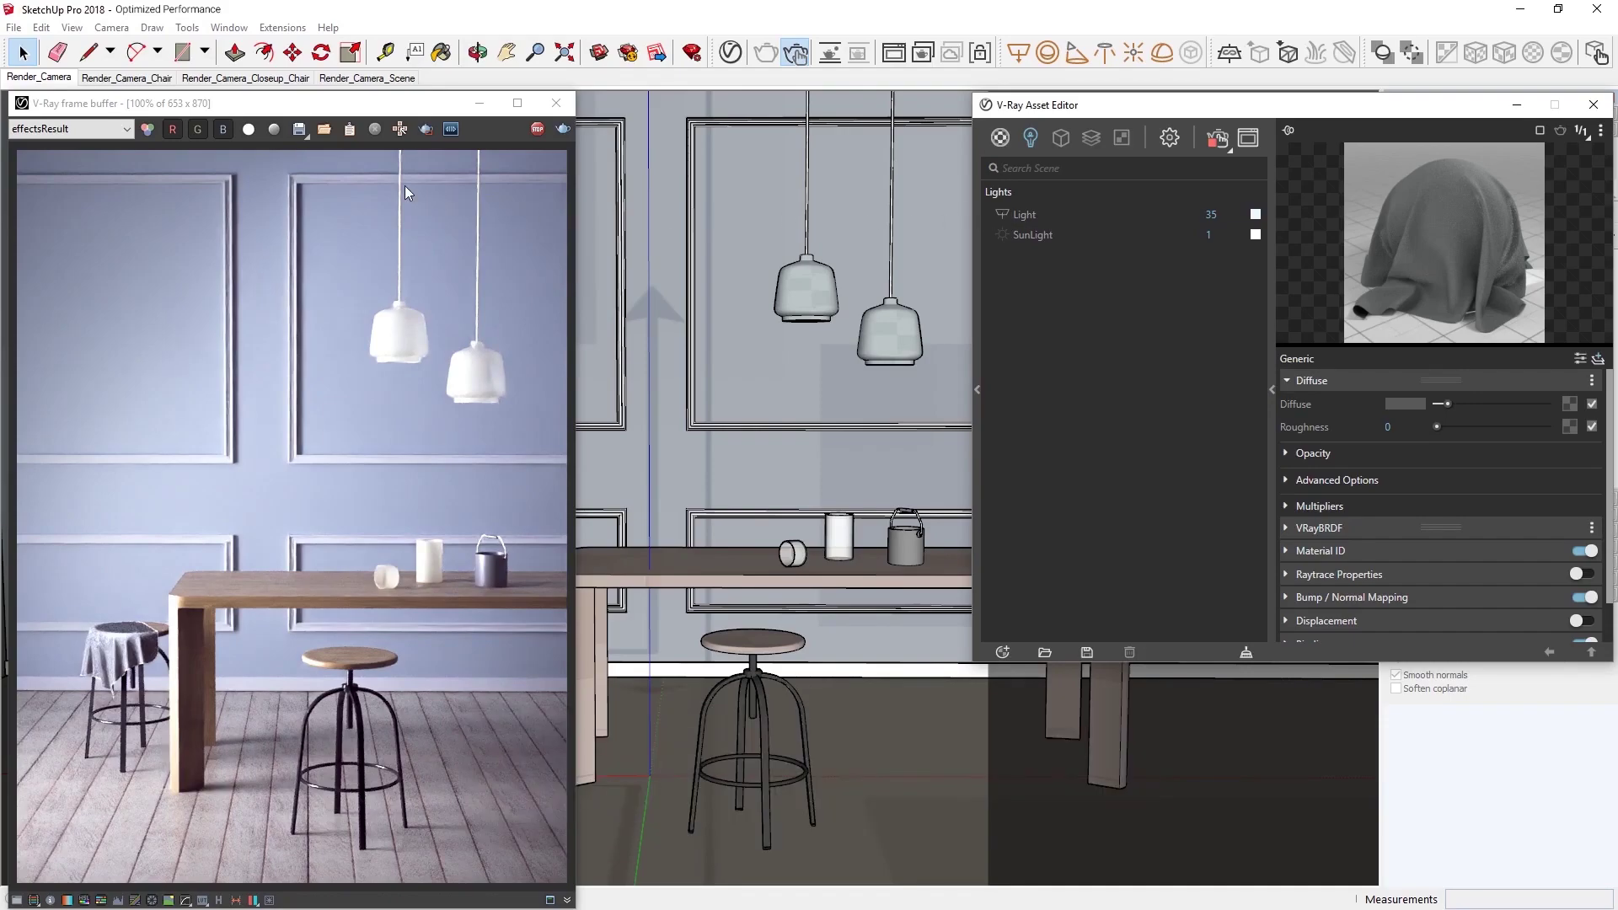
- Preview the denoised render in the Render_Camera_Chair and Render_Camera_Closeup_Chair scenes, and return to the Render_Camera scene
{"action": "left_click", "coordinate": [143, 80]}
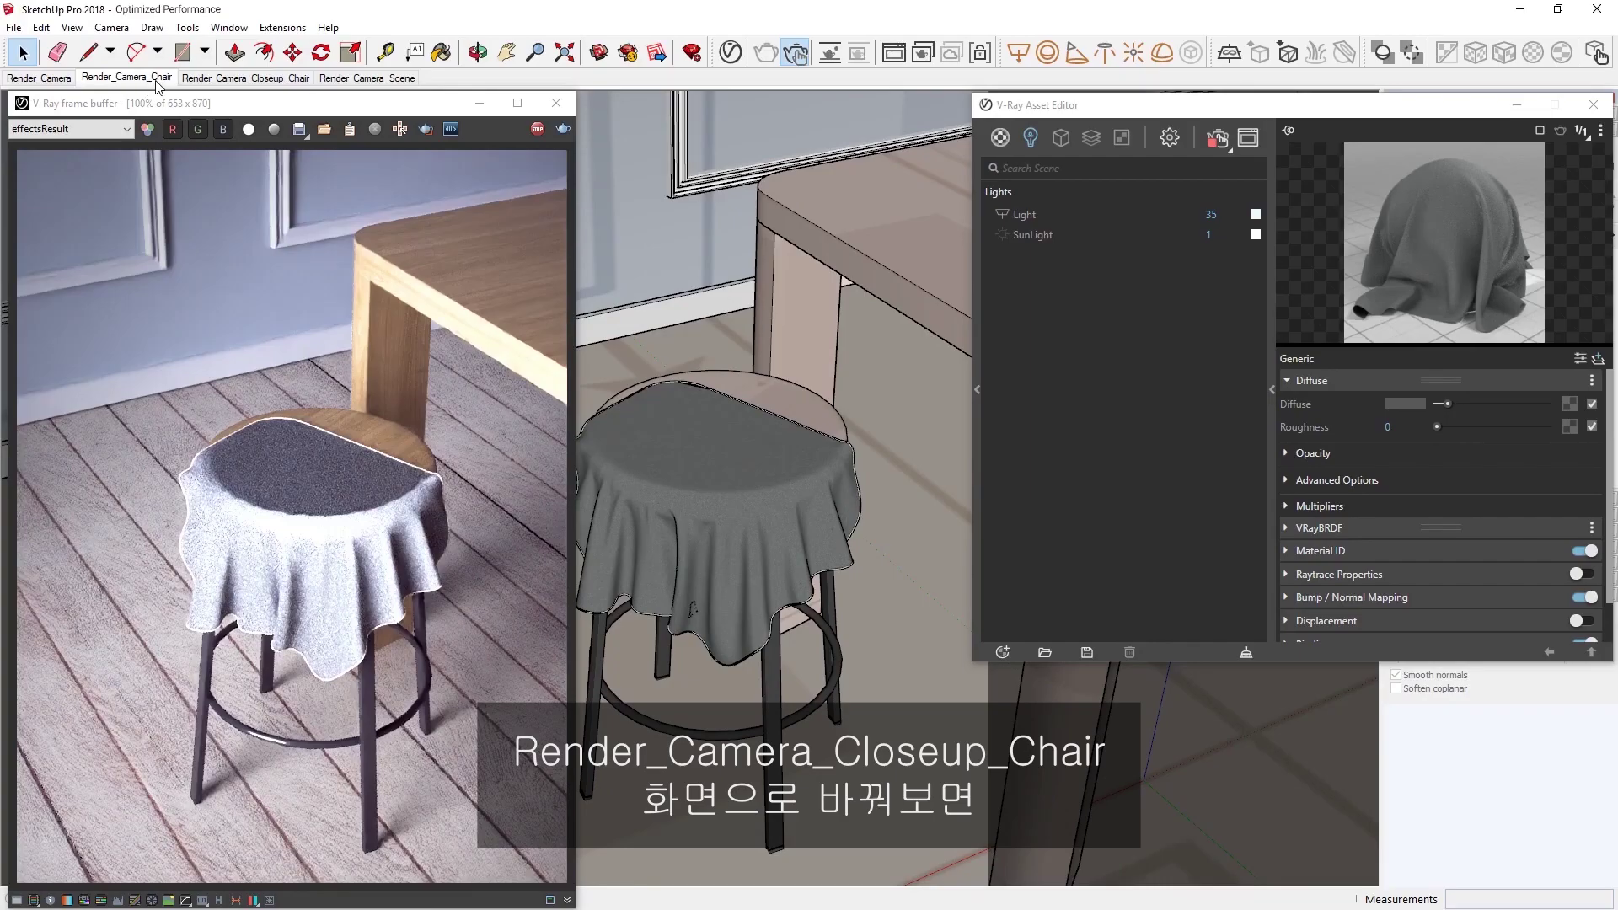
{"action": "left_click", "coordinate": [243, 78]}
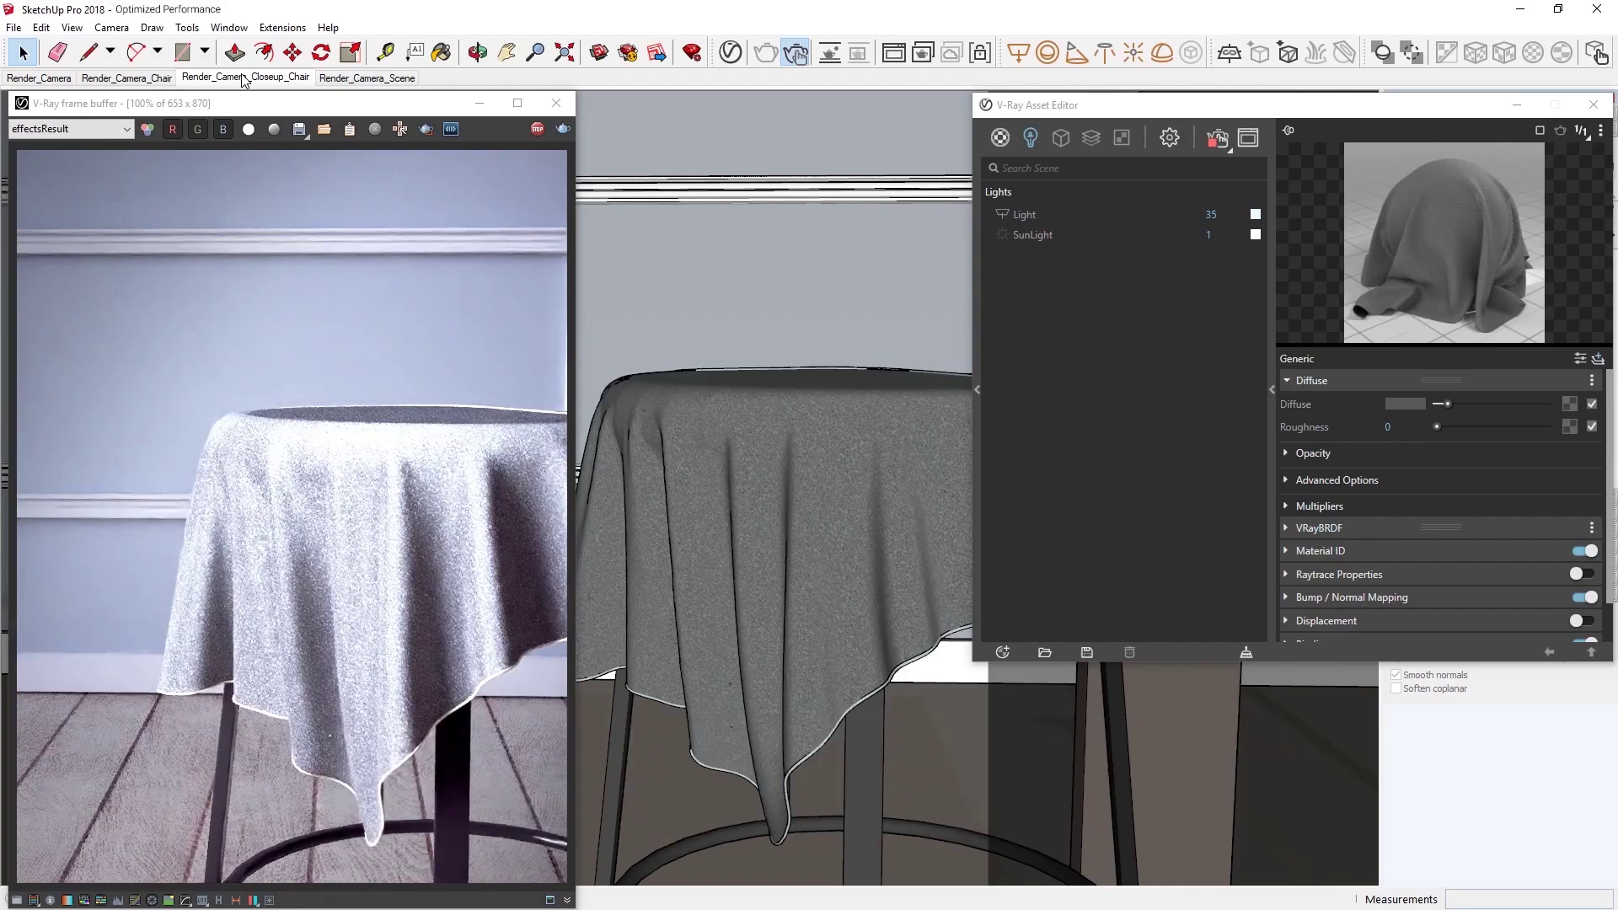
{"action": "left_click", "coordinate": [63, 82]}
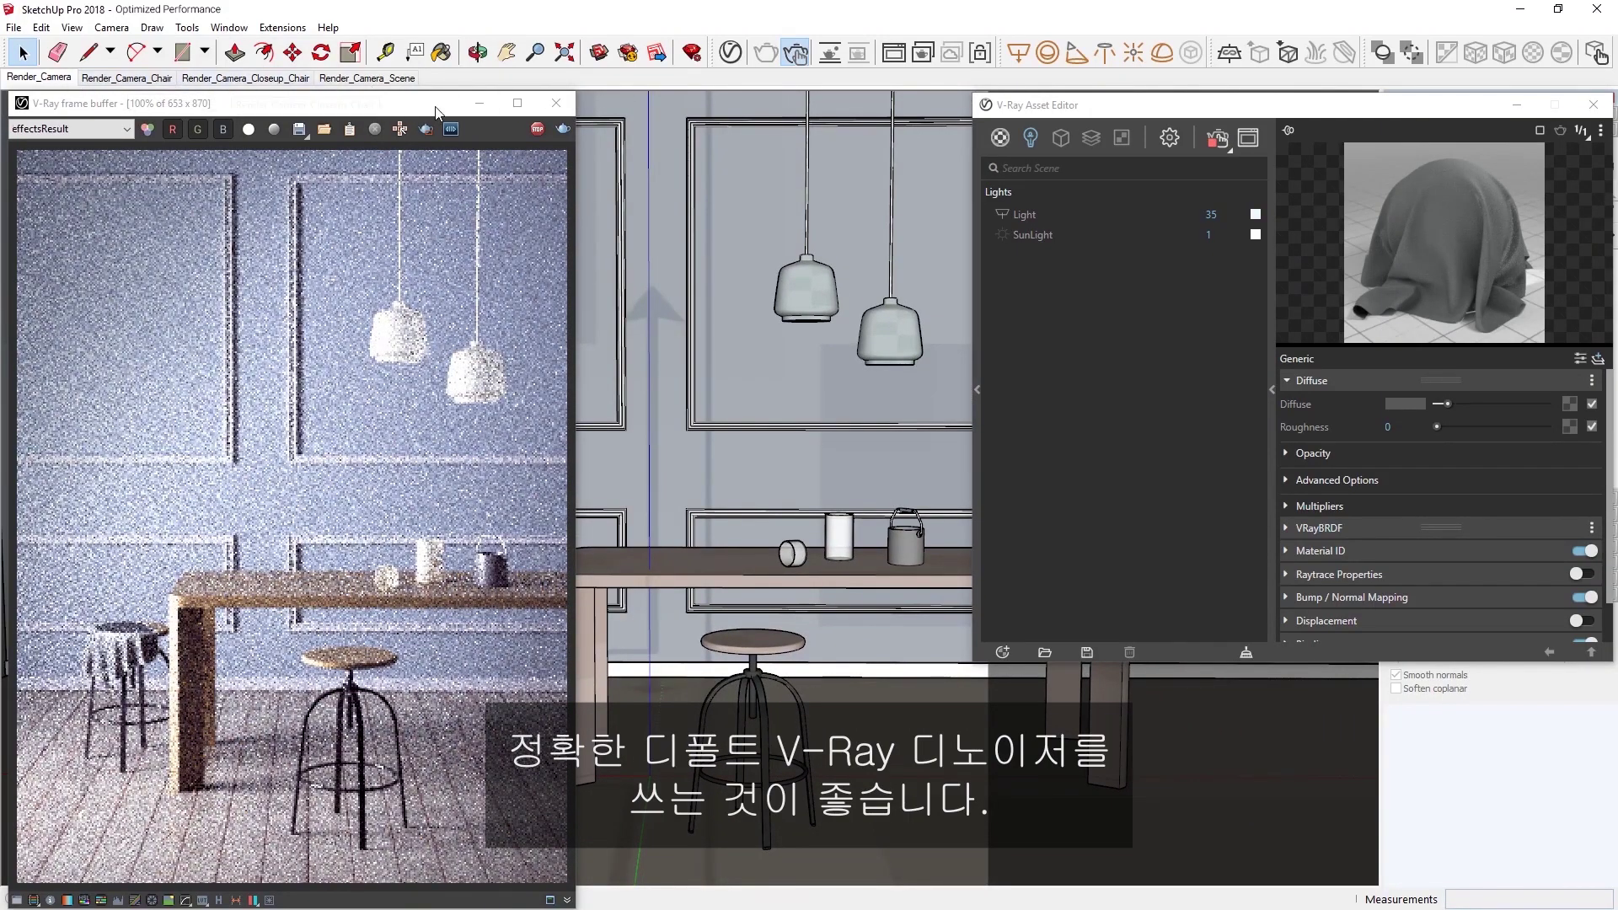
- Stop the interactive render, close the frame buffer, and turn off the Denoise and Interactive render options
{"action": "left_click", "coordinate": [538, 130]}
{"action": "left_click", "coordinate": [556, 104]}
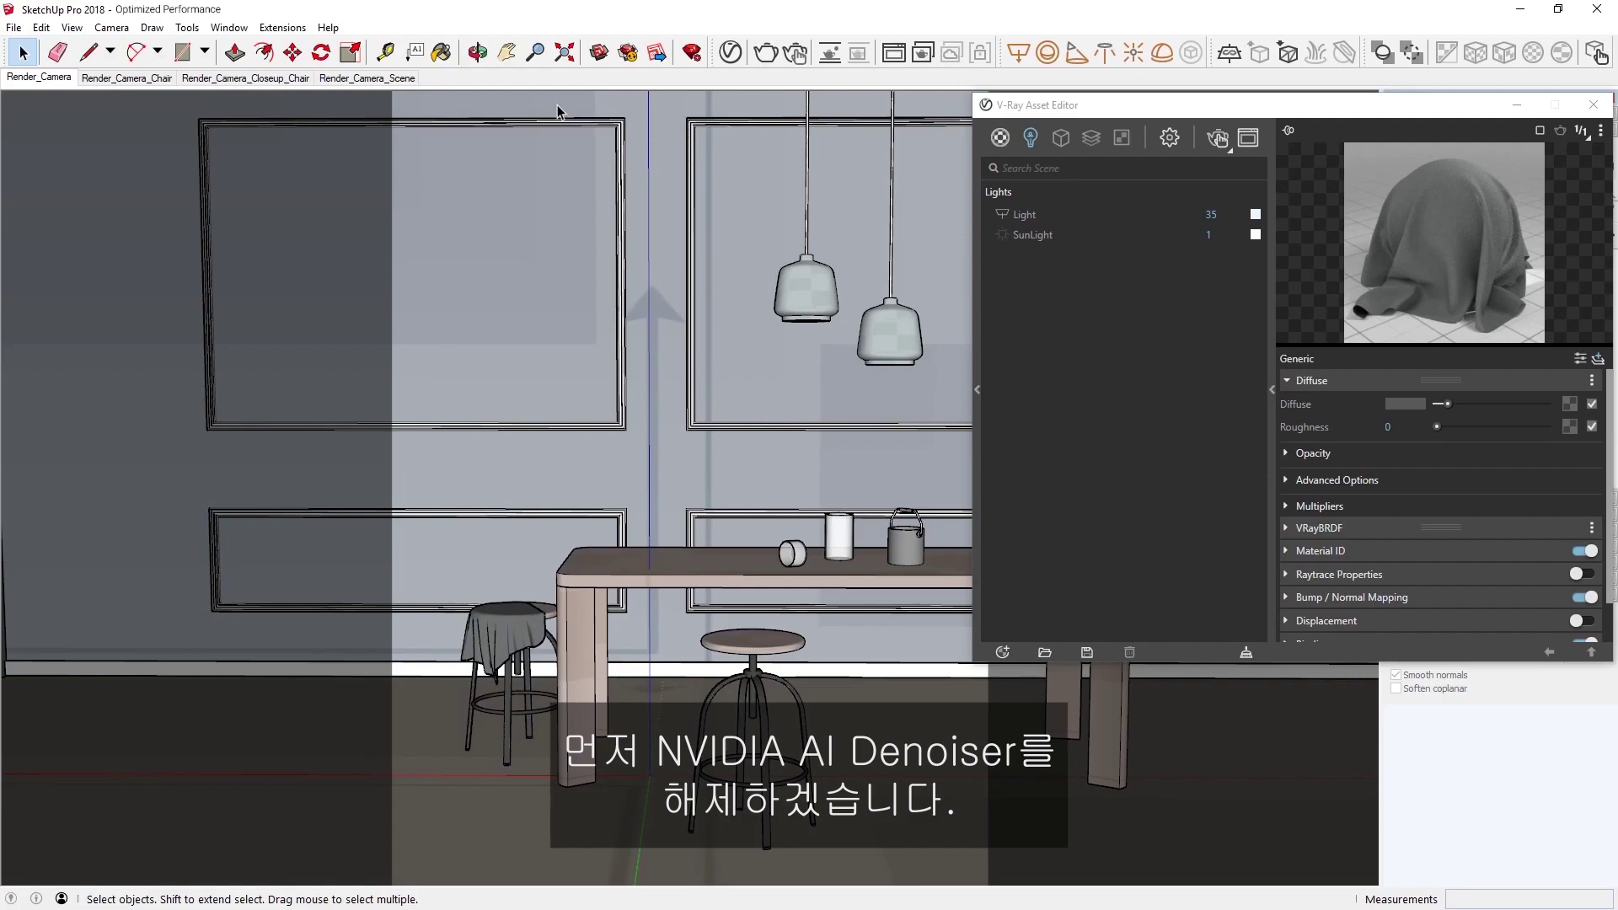
{"action": "left_click", "coordinate": [1169, 136]}
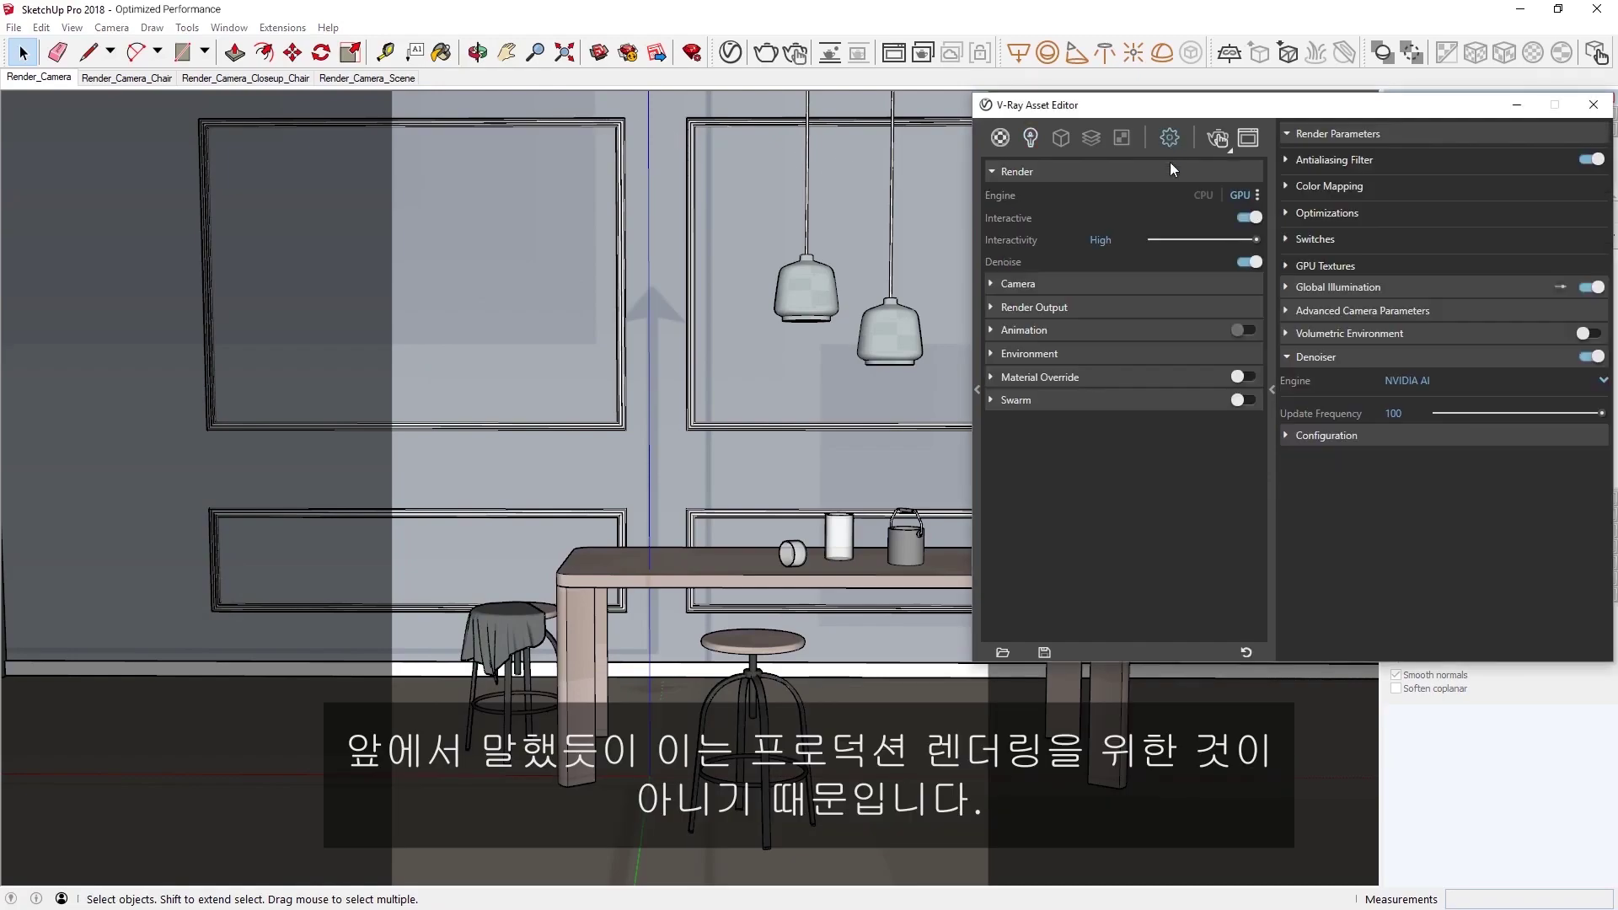
{"action": "left_click", "coordinate": [1250, 263]}
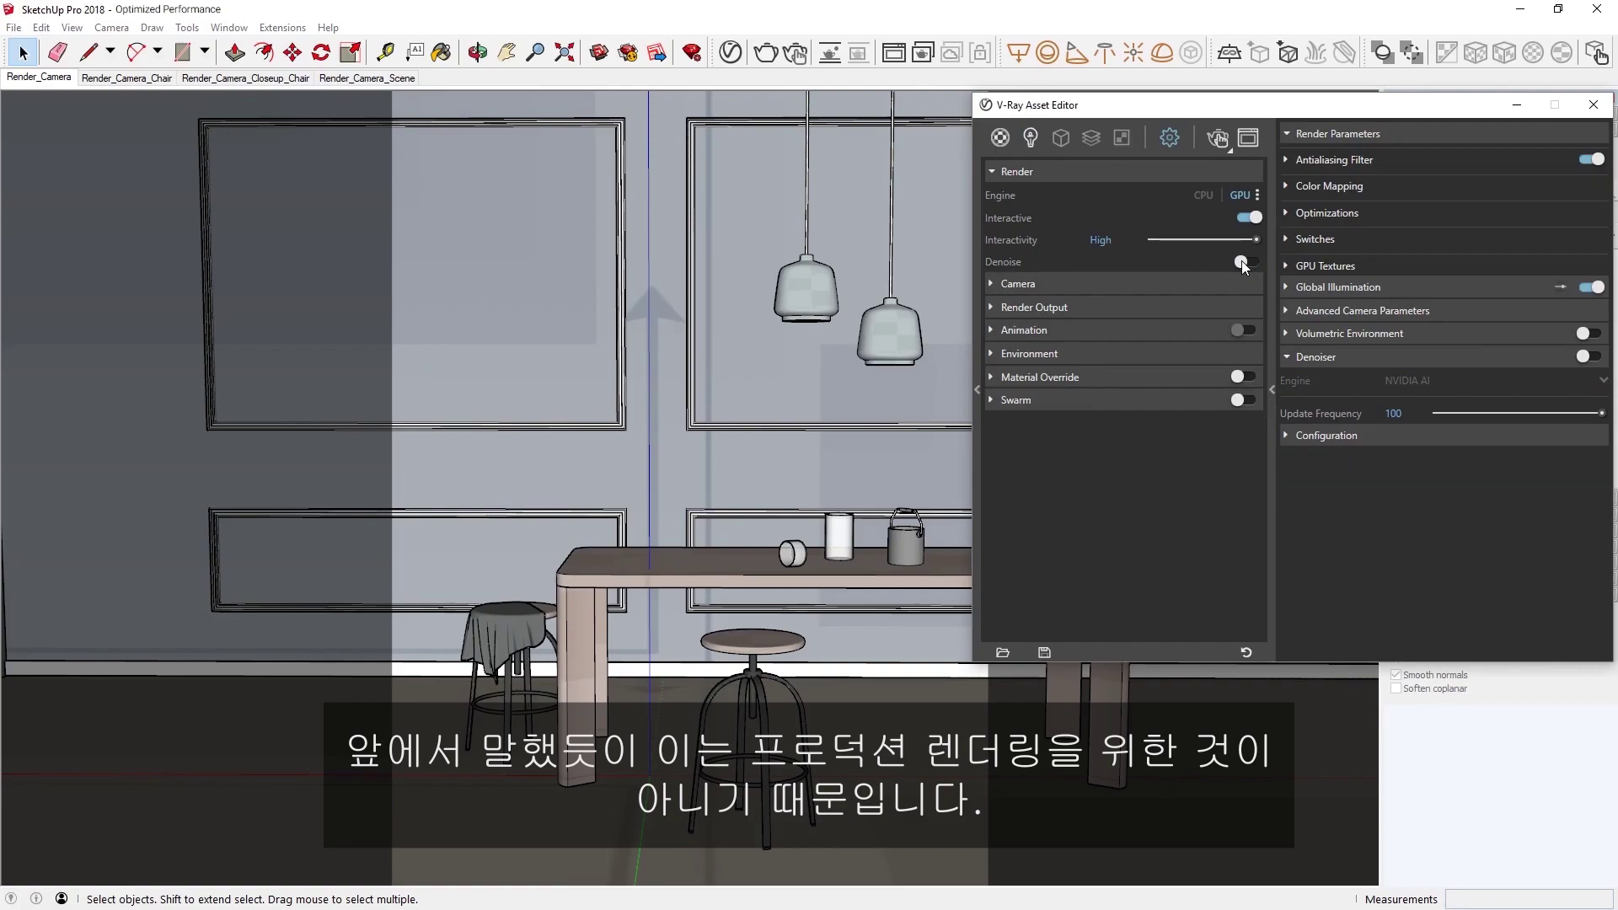
{"action": "left_click", "coordinate": [1251, 218]}
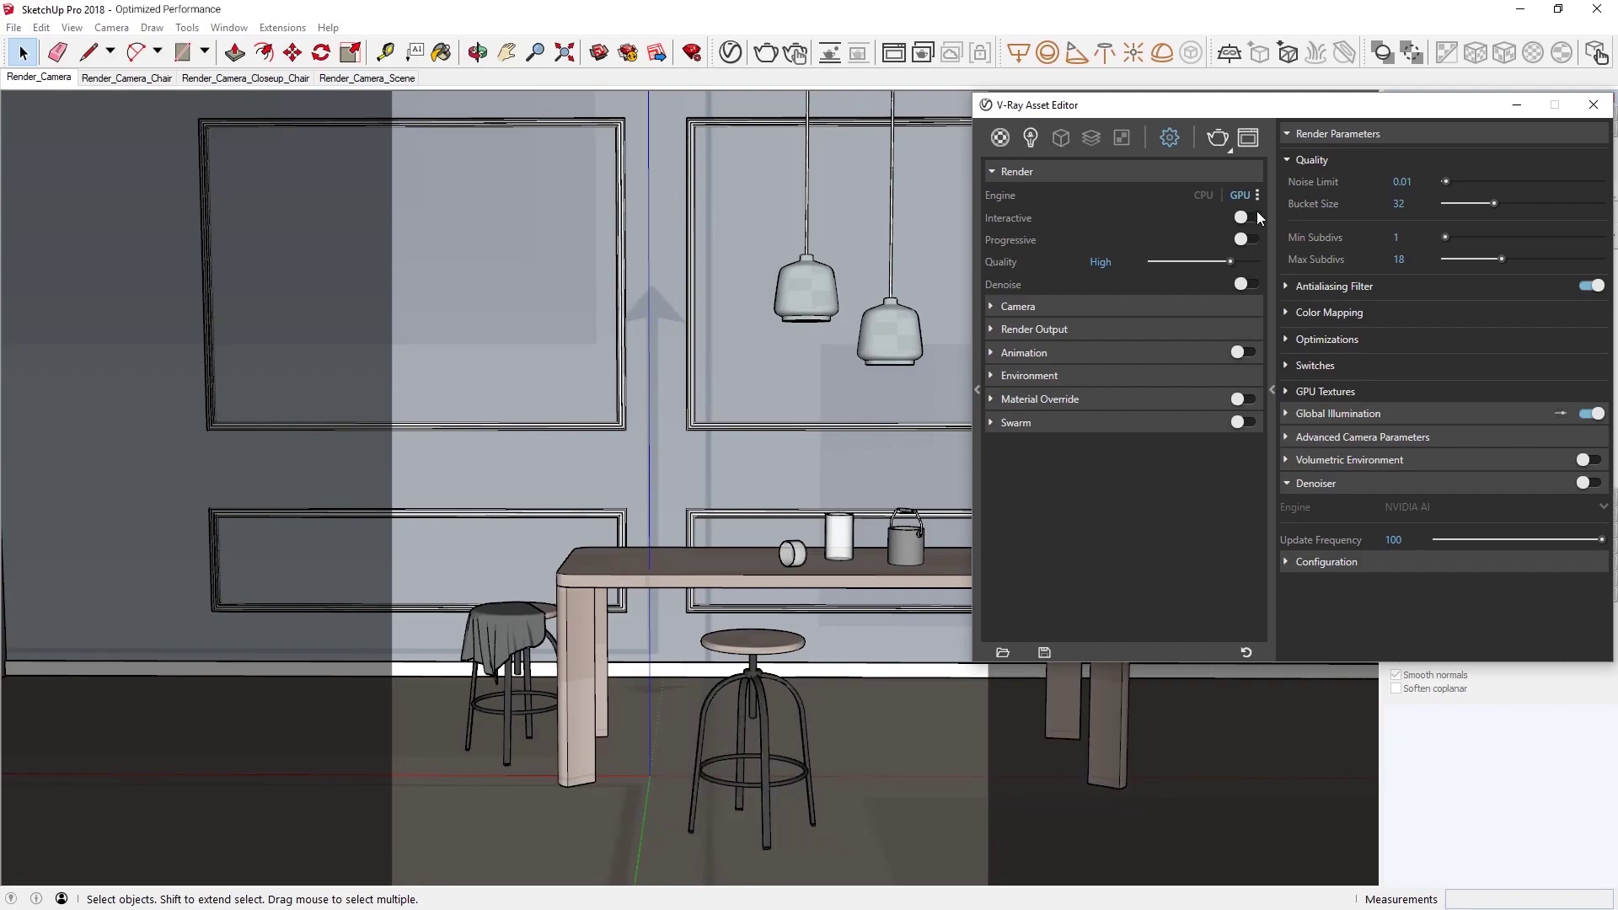
- Add the C++/CPU and GeForce GTX 980 devices to GPU rendering and run a production render
{"action": "left_click", "coordinate": [1257, 194]}
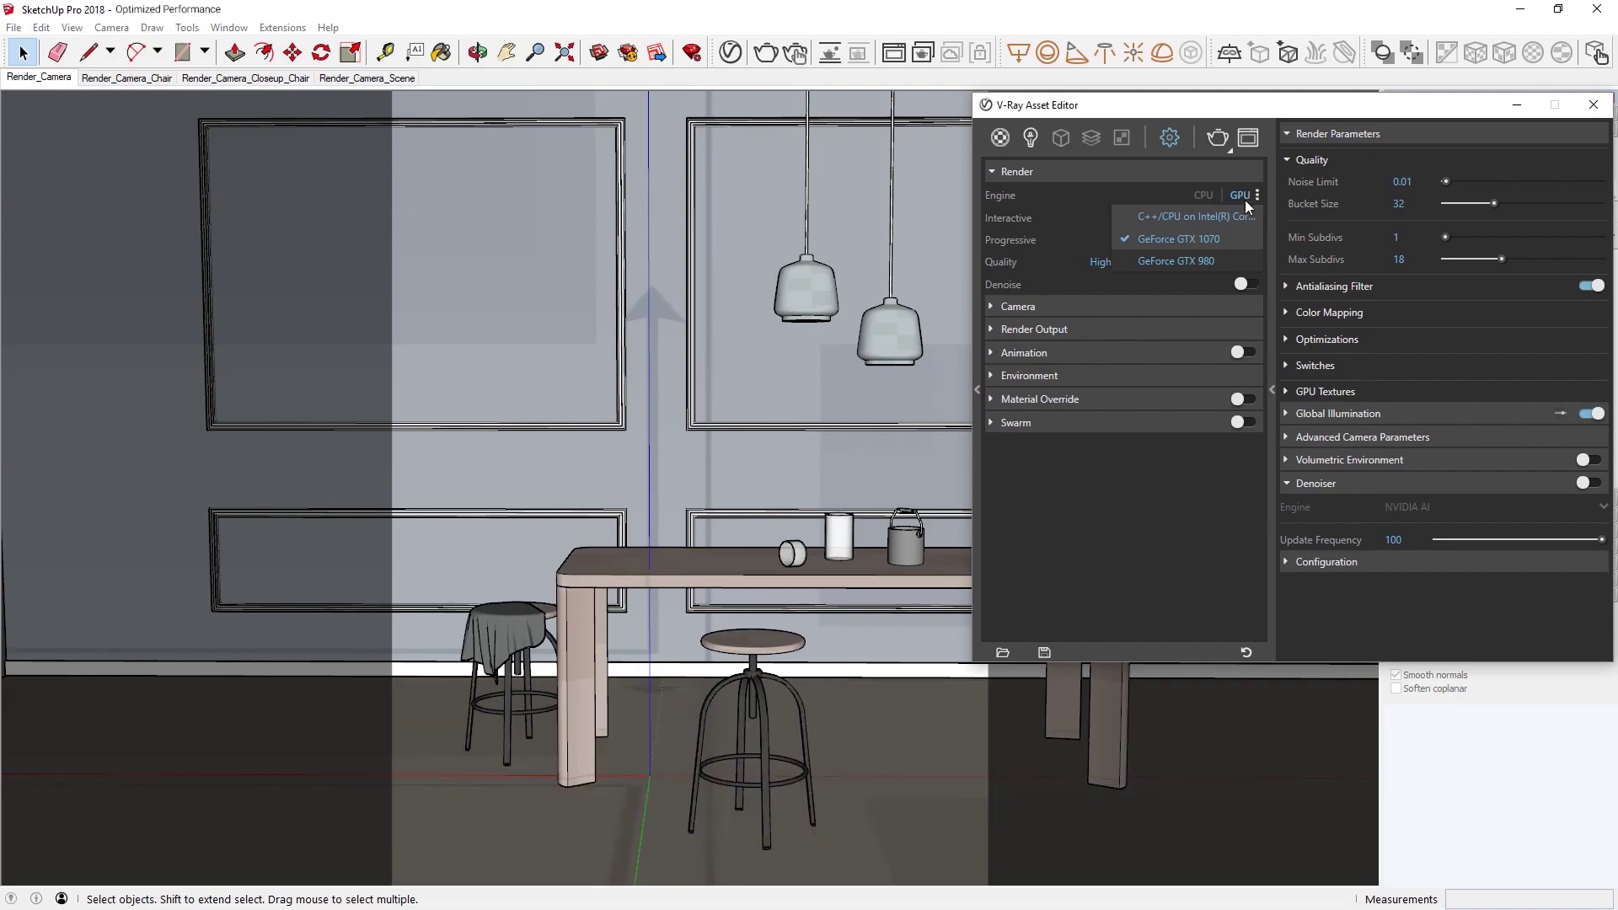
{"action": "left_click", "coordinate": [1179, 218]}
{"action": "left_click", "coordinate": [1159, 261]}
{"action": "left_click", "coordinate": [1218, 139]}
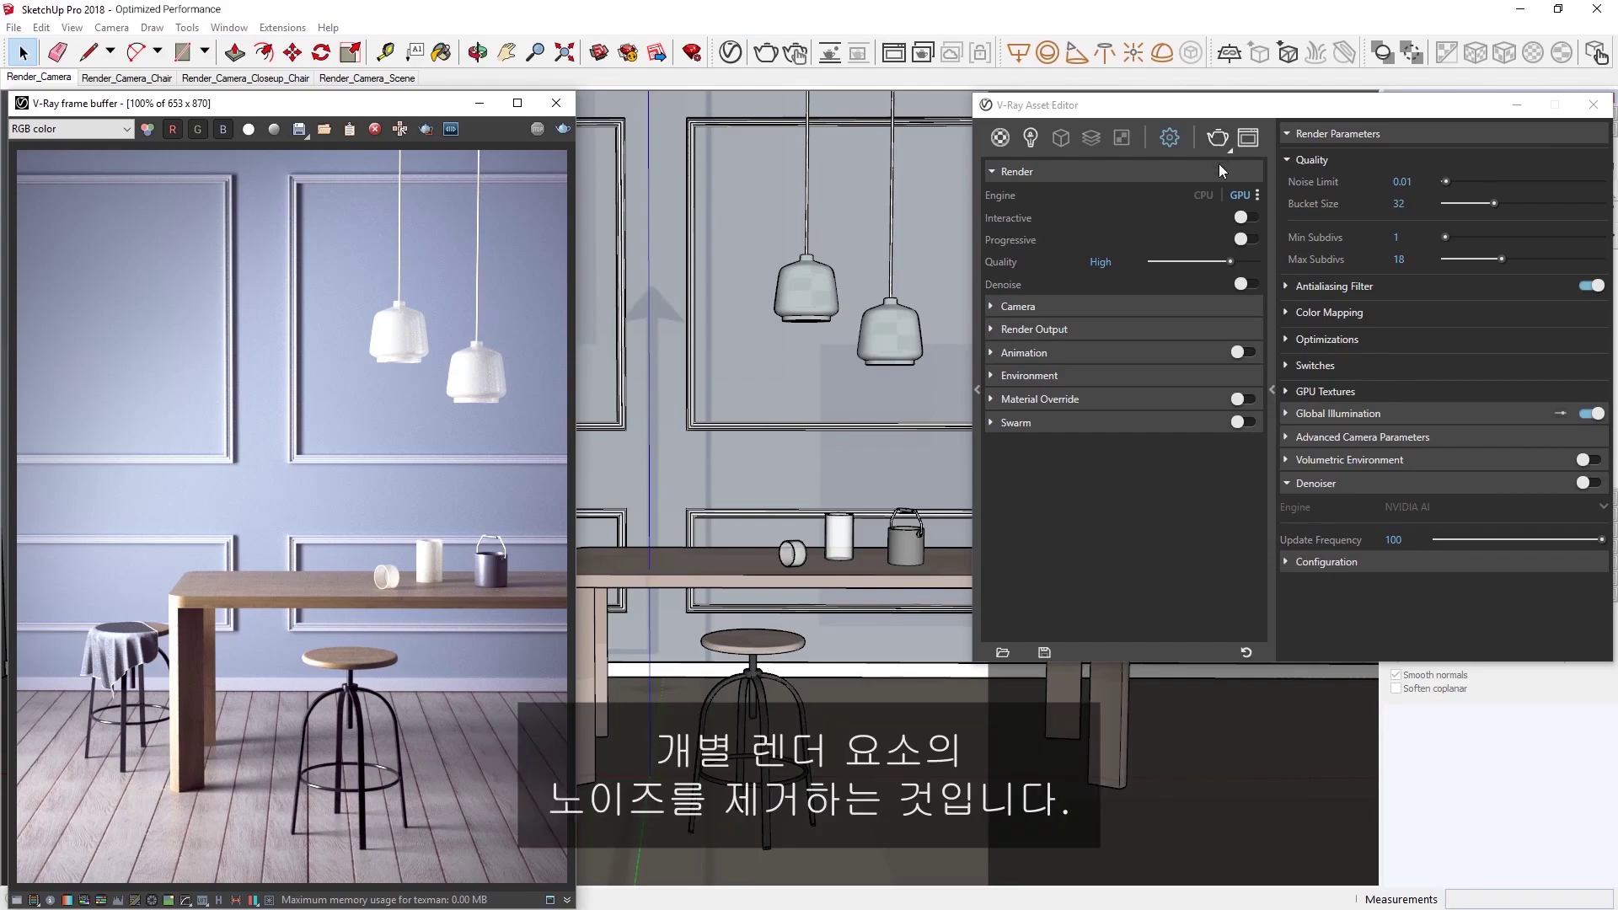
- Turn Denoise back on and set the denoiser engine to V-Ray Denoiser
{"action": "left_click", "coordinate": [1244, 285]}
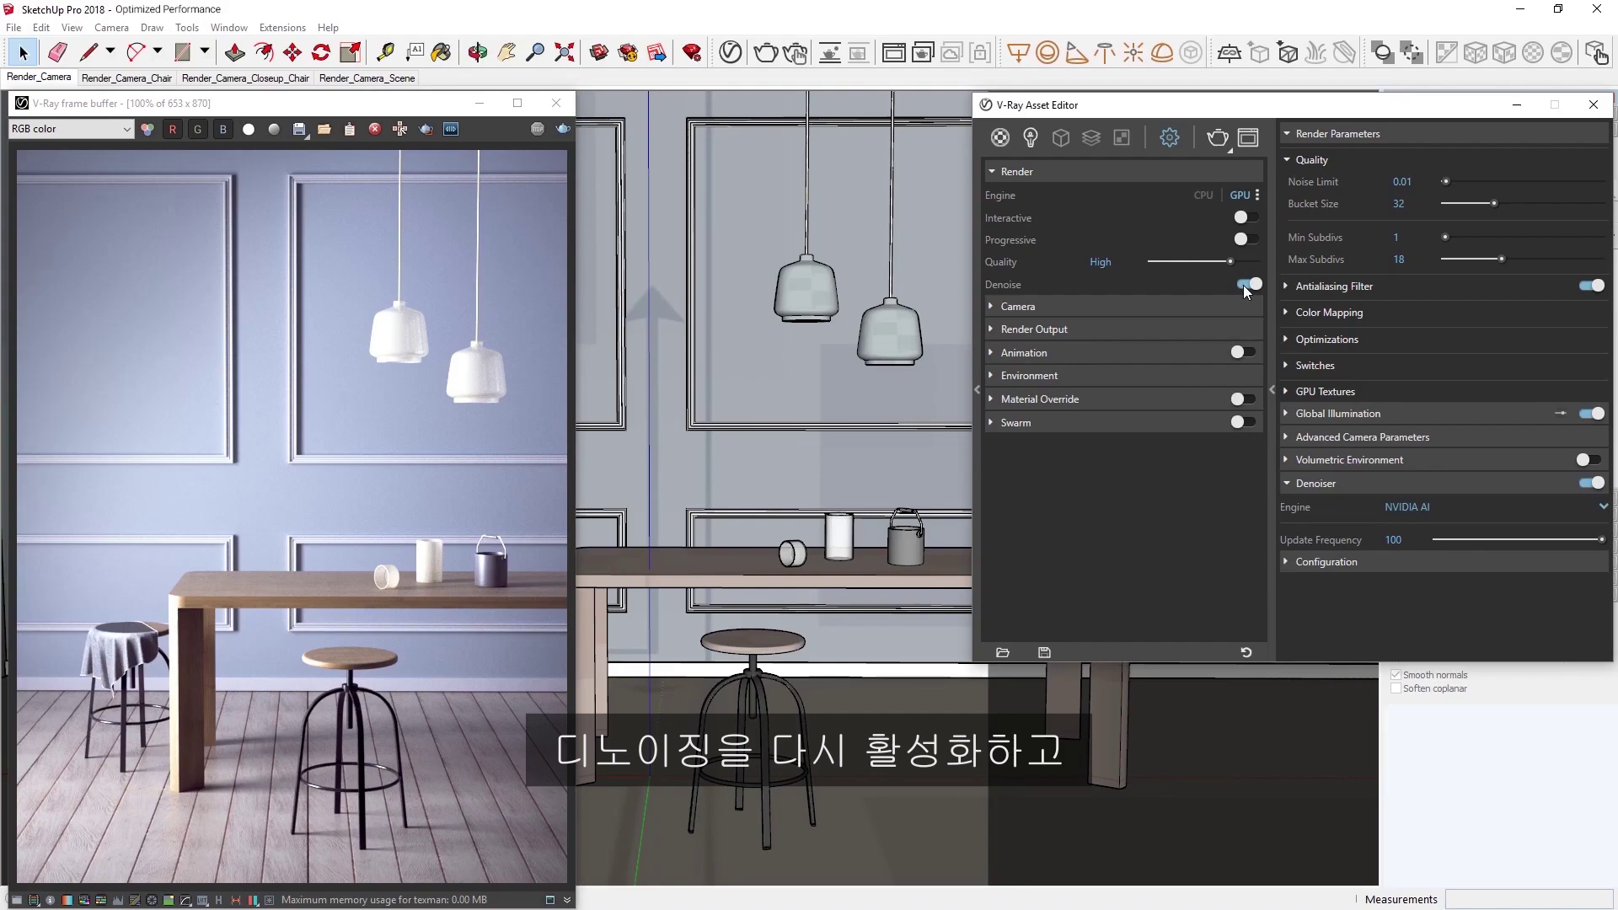
{"action": "left_click", "coordinate": [1408, 506]}
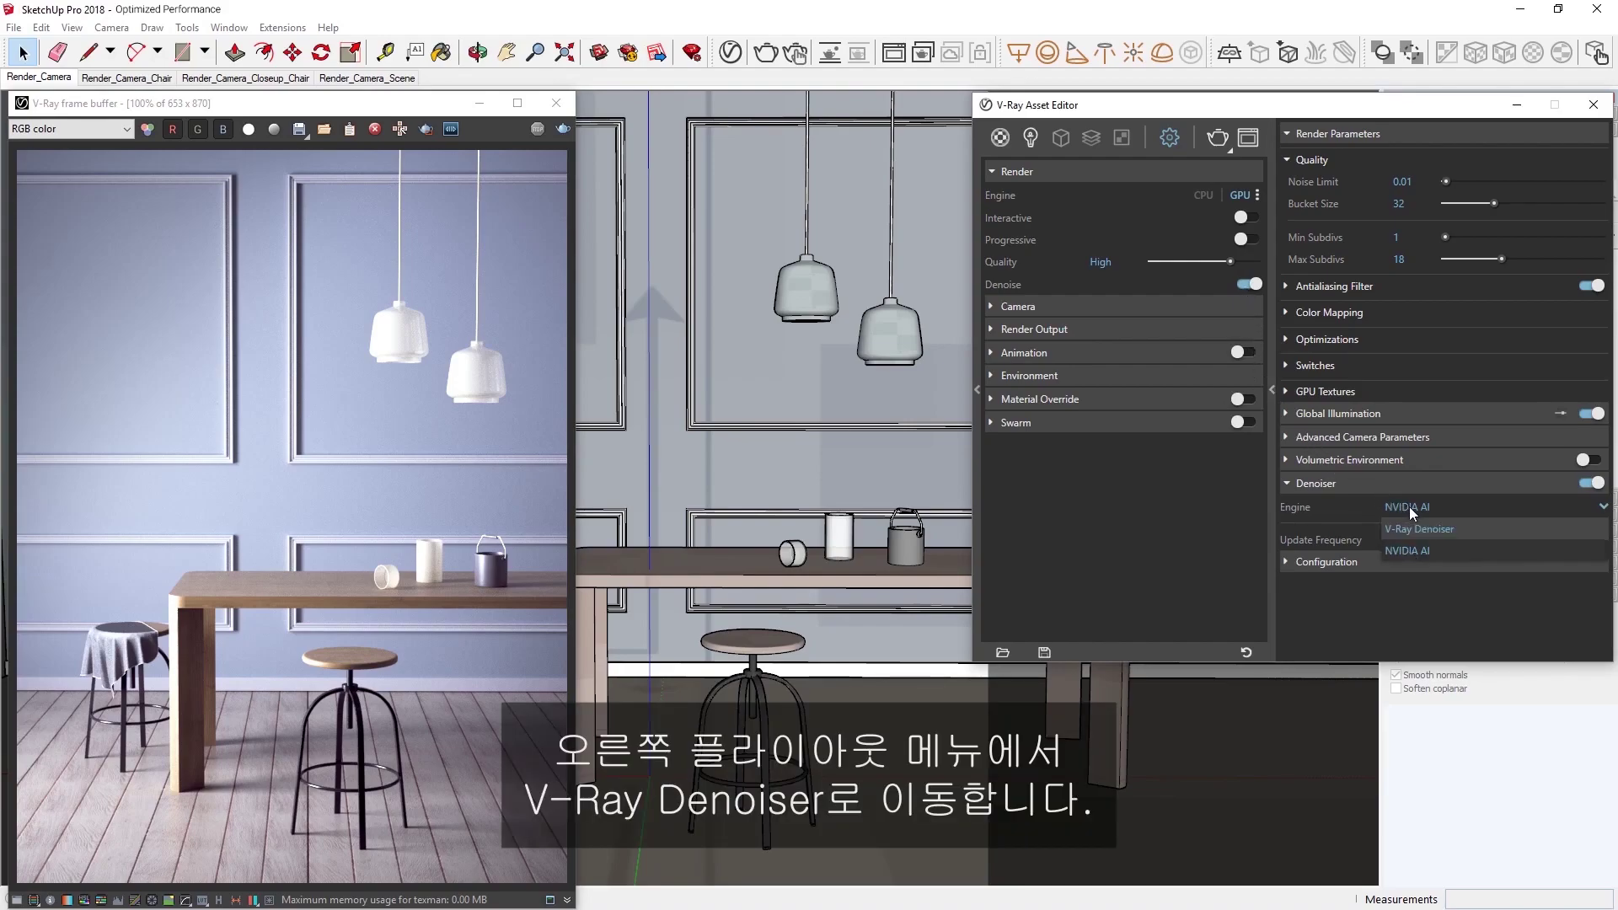
{"action": "left_click", "coordinate": [1423, 529]}
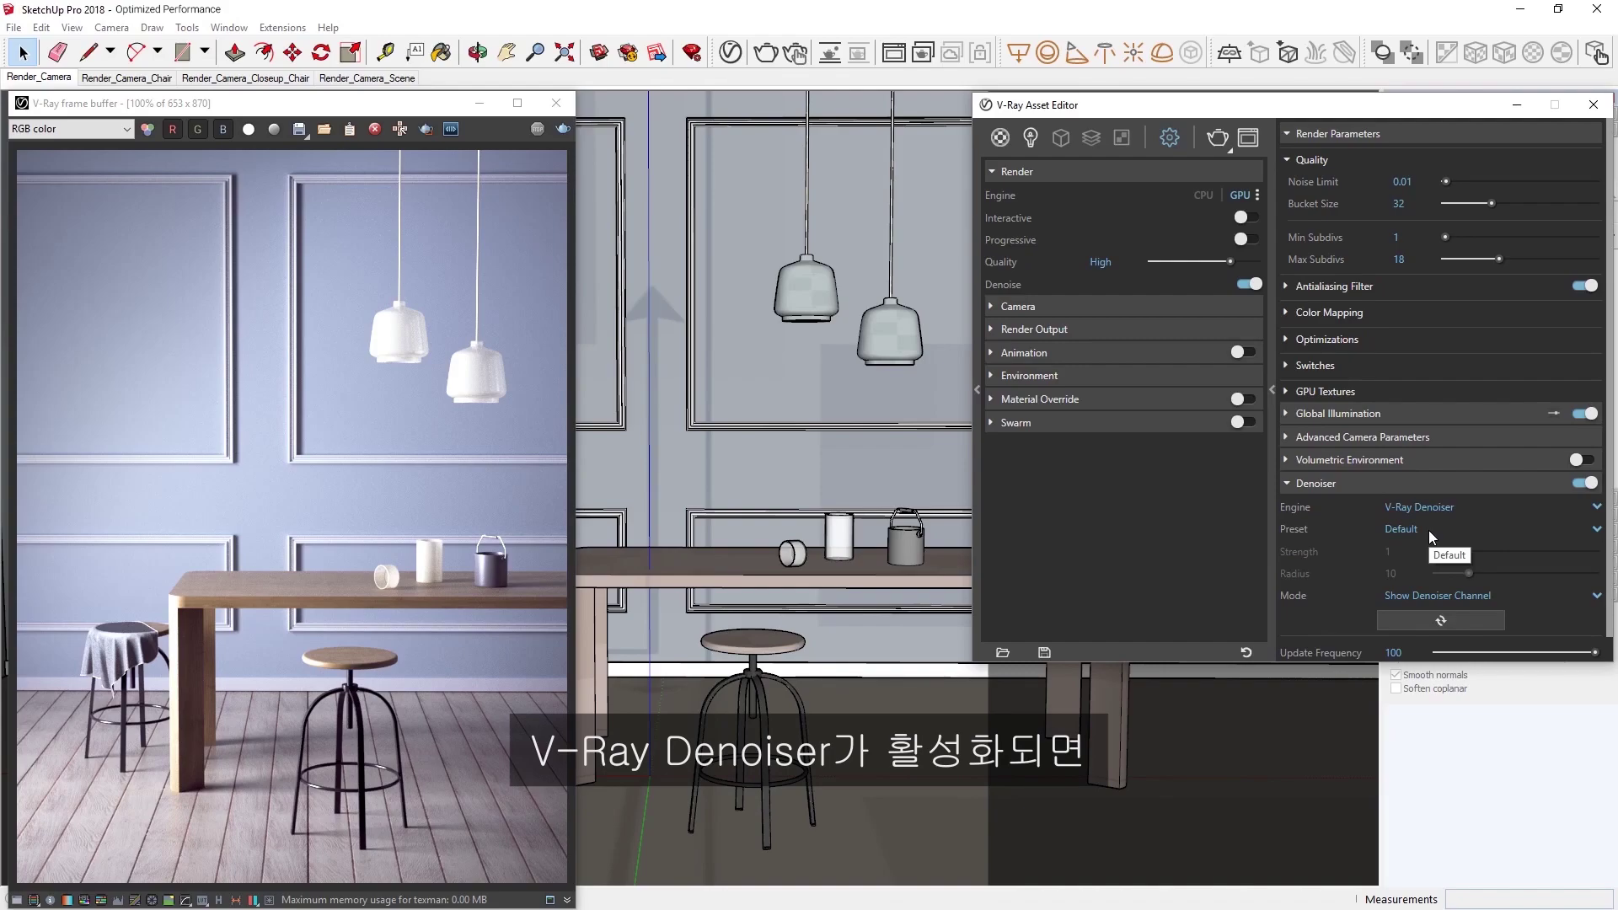
- Add the Lighting, Global Illumination, Reflection, Specular and Refraction render elements
{"action": "left_click", "coordinate": [1085, 140]}
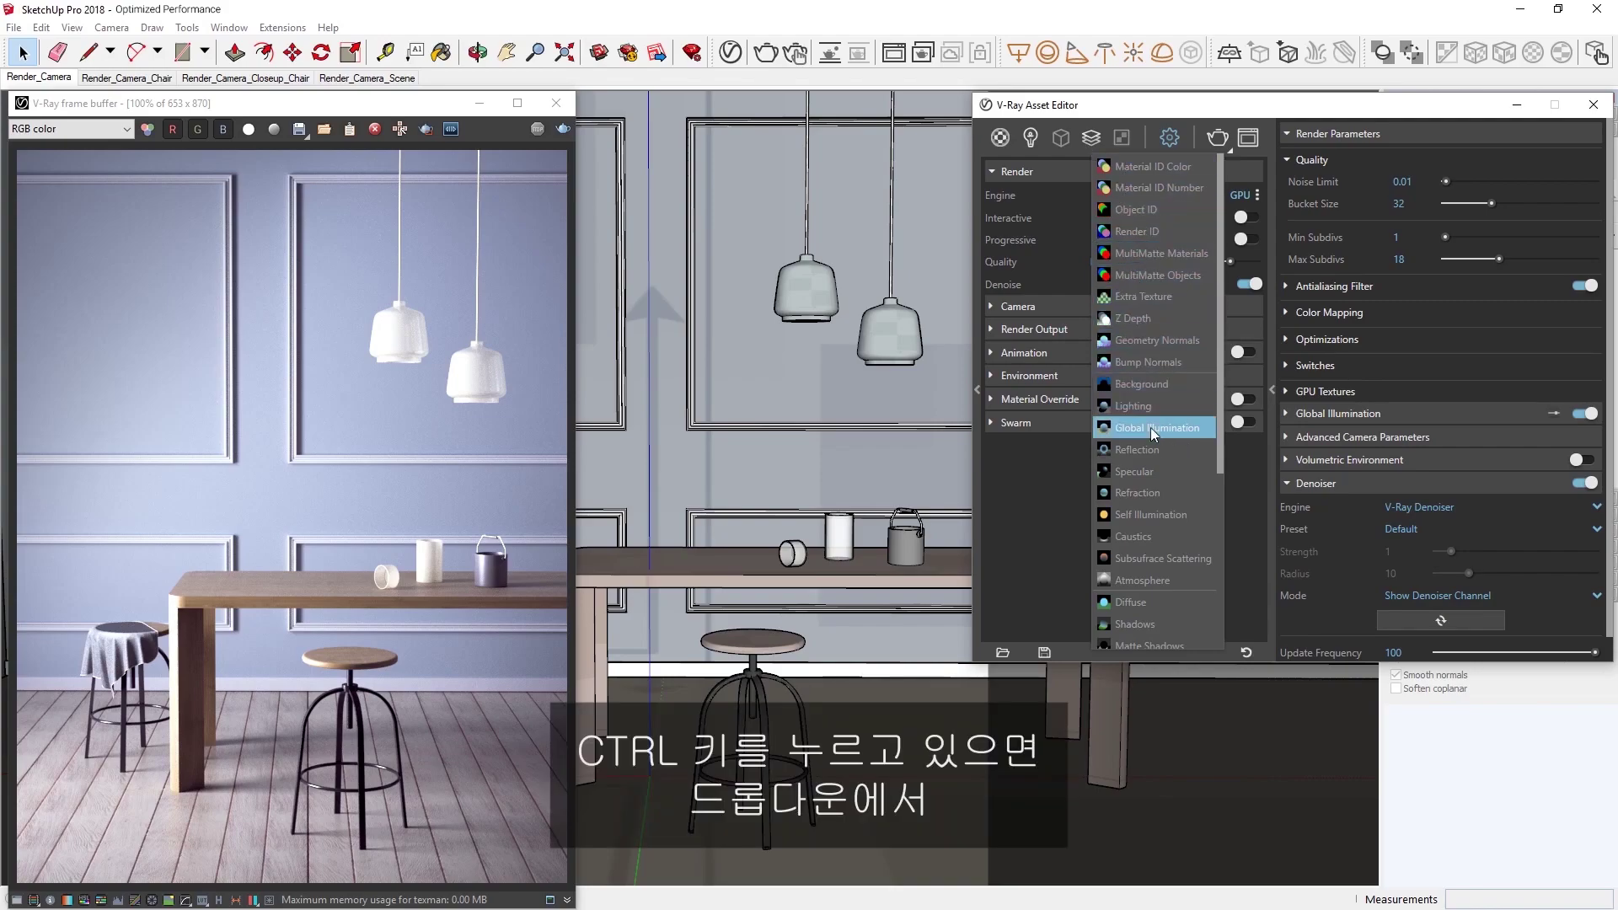
{"action": "left_click", "coordinate": [1158, 407], "text": "ctrl"}
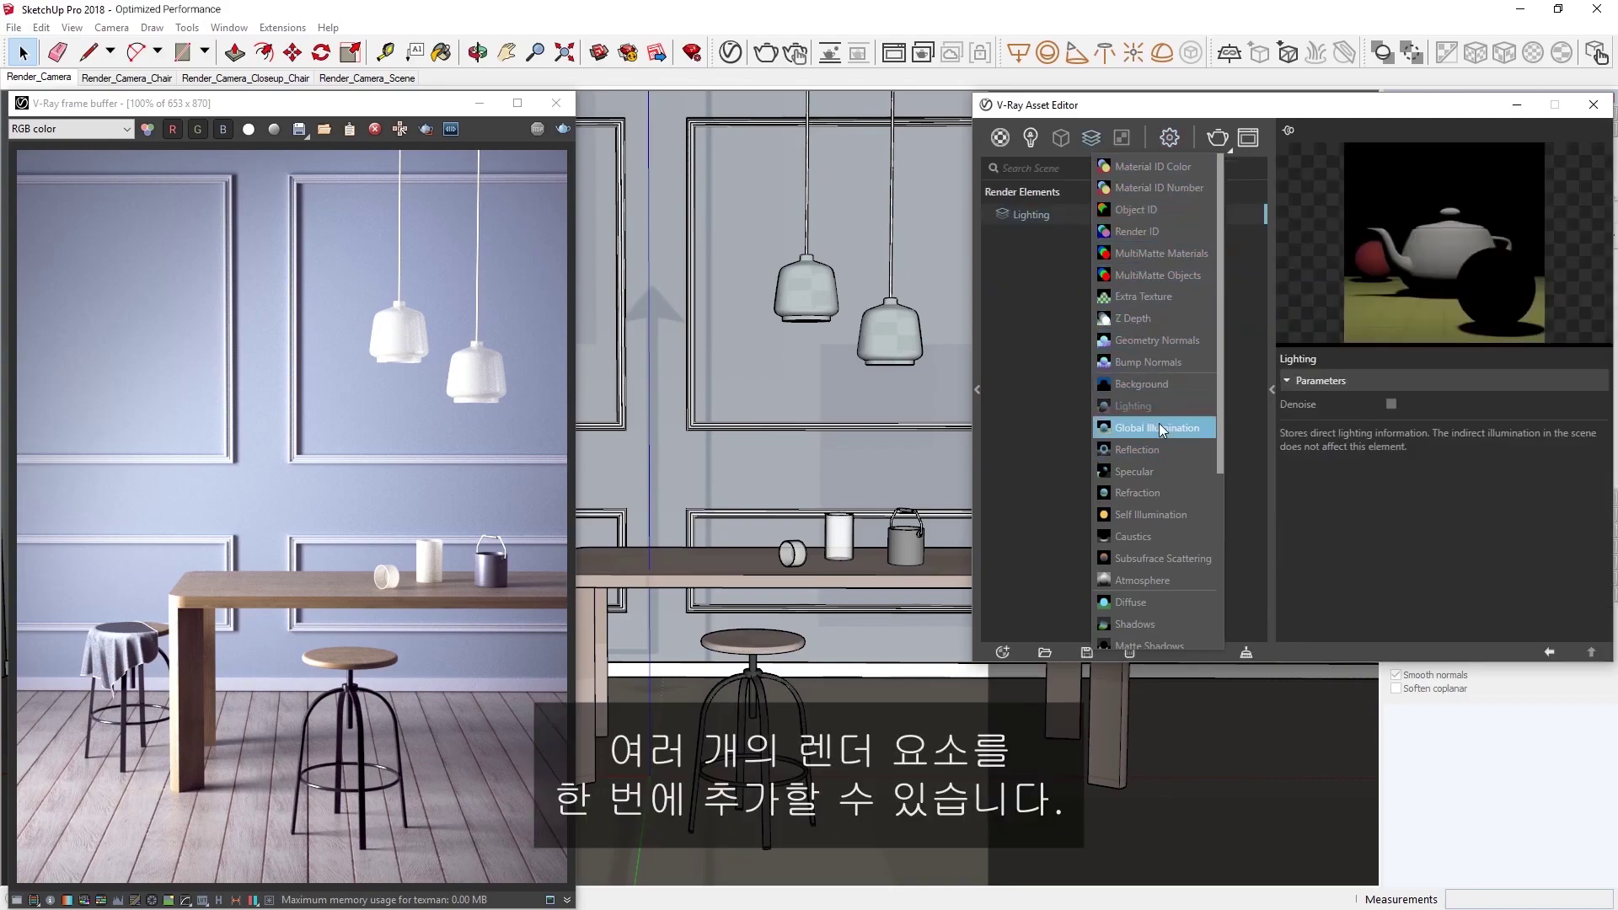
{"action": "left_click", "coordinate": [1160, 428], "text": "ctrl"}
{"action": "left_click", "coordinate": [1156, 447], "text": "ctrl"}
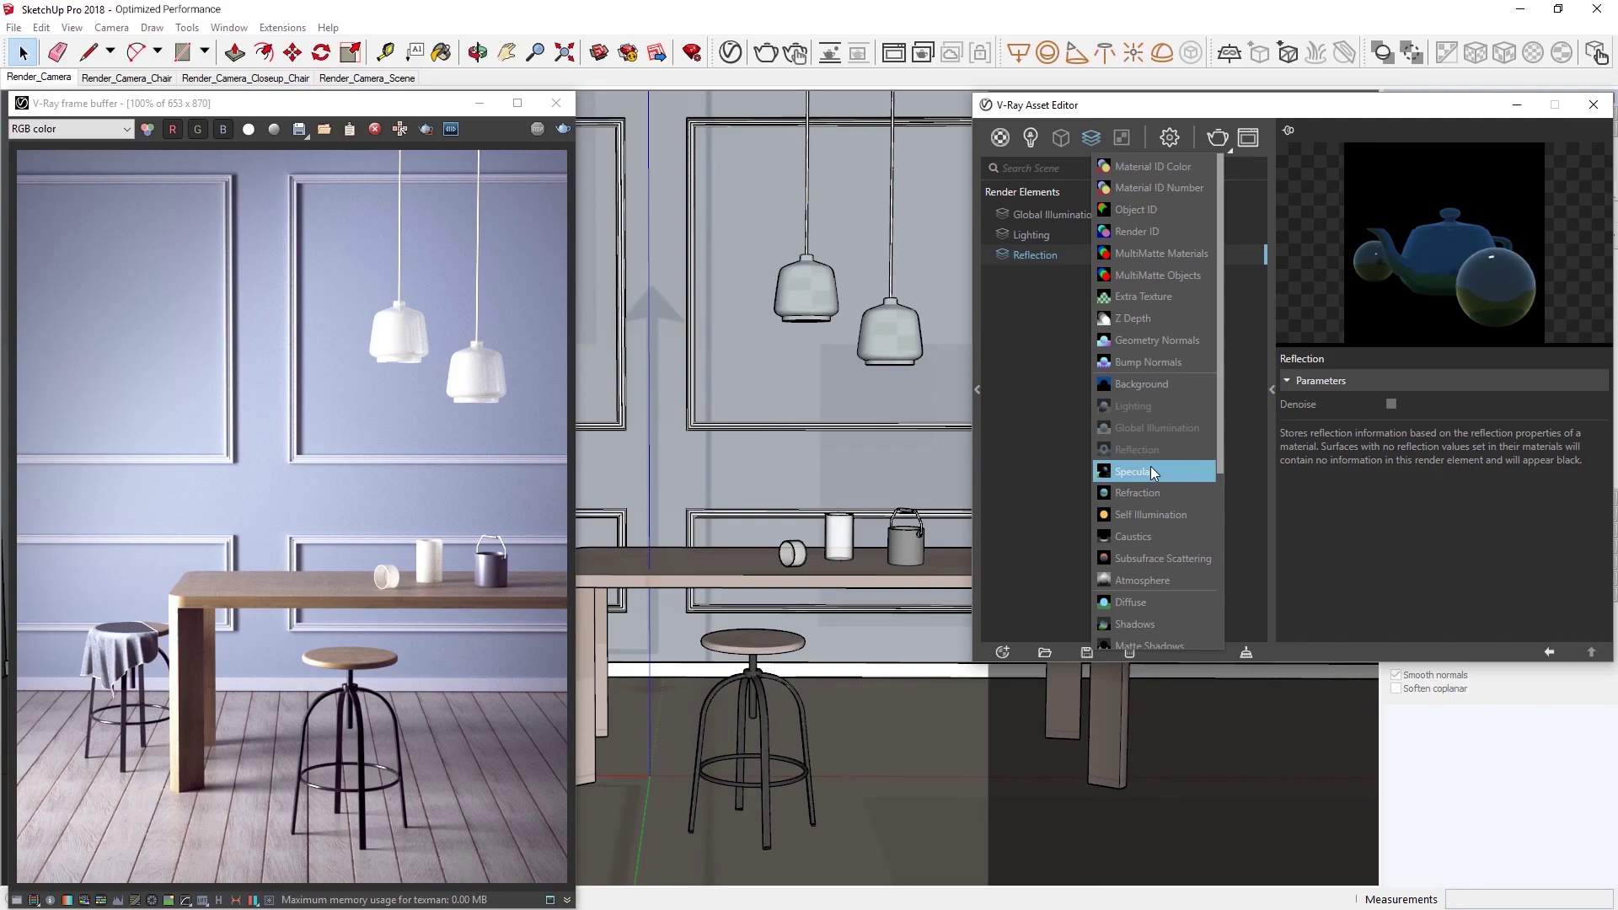
{"action": "left_click", "coordinate": [1151, 470], "text": "ctrl"}
{"action": "left_click", "coordinate": [1153, 490], "text": "ctrl"}
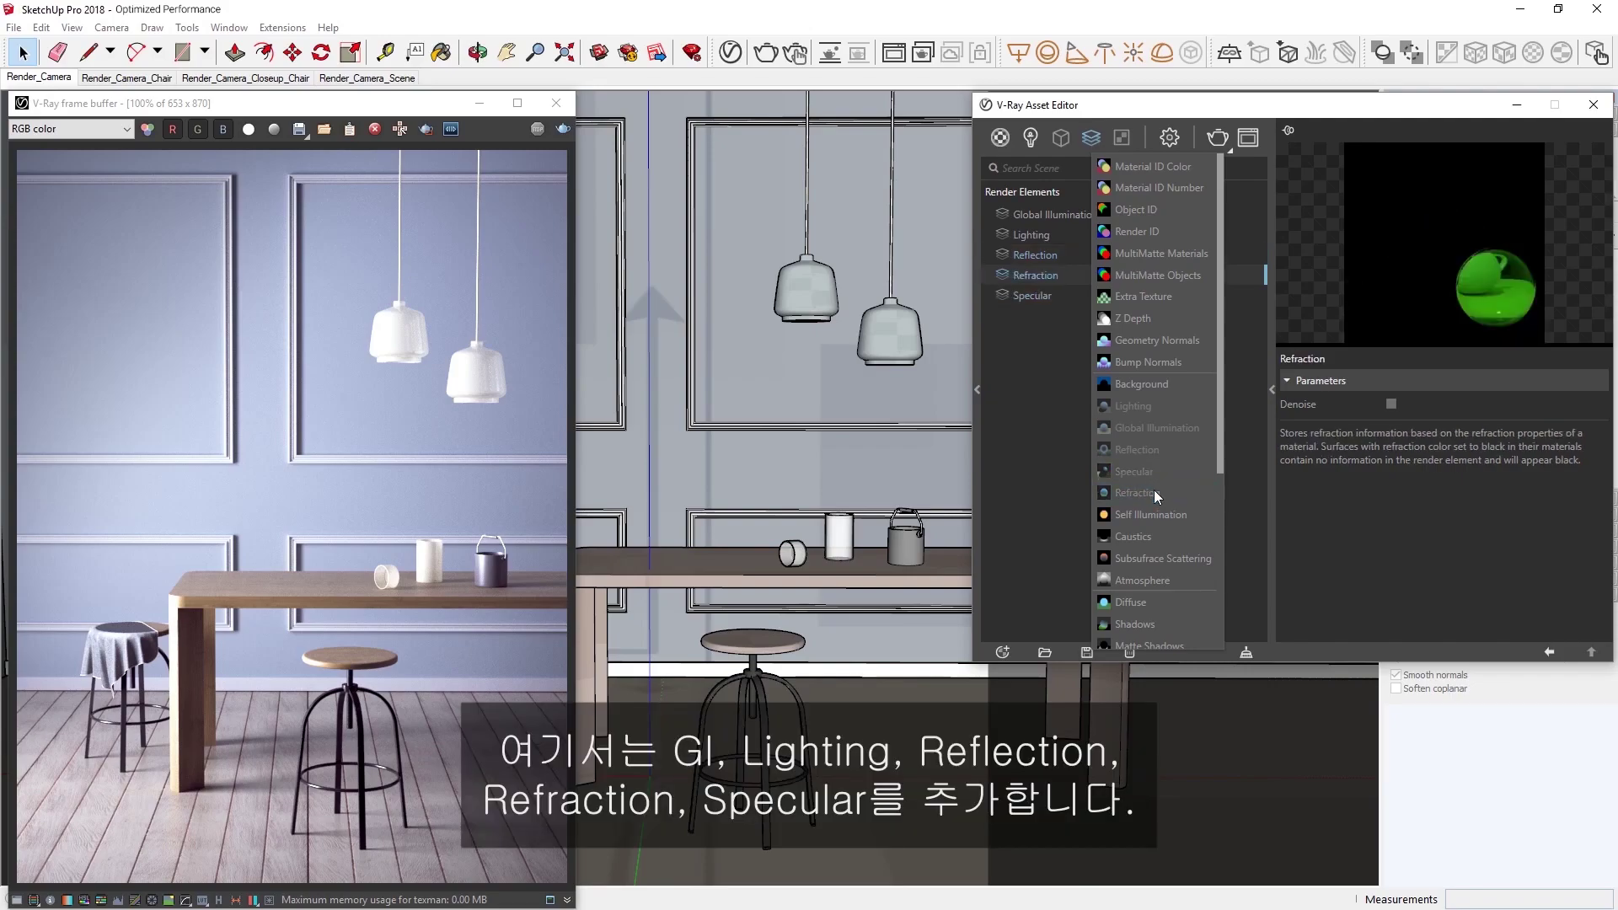
{"action": "key", "text": "Escape"}
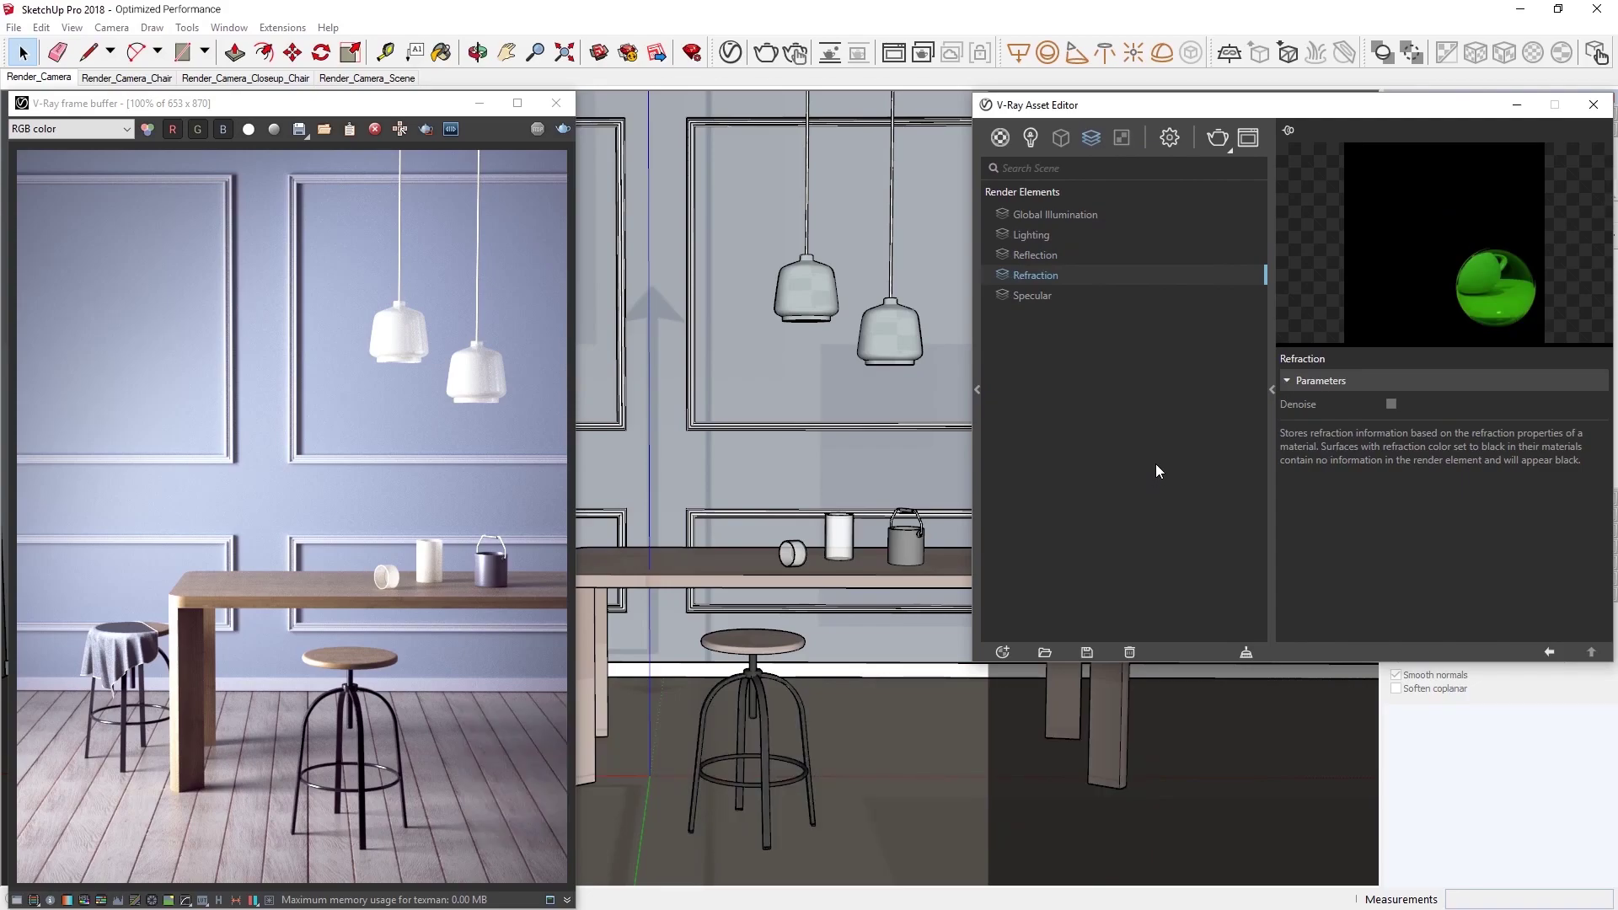
- Render the scene with the added render elements and save the result in the frame buffer's history
{"action": "left_click", "coordinate": [1218, 145]}
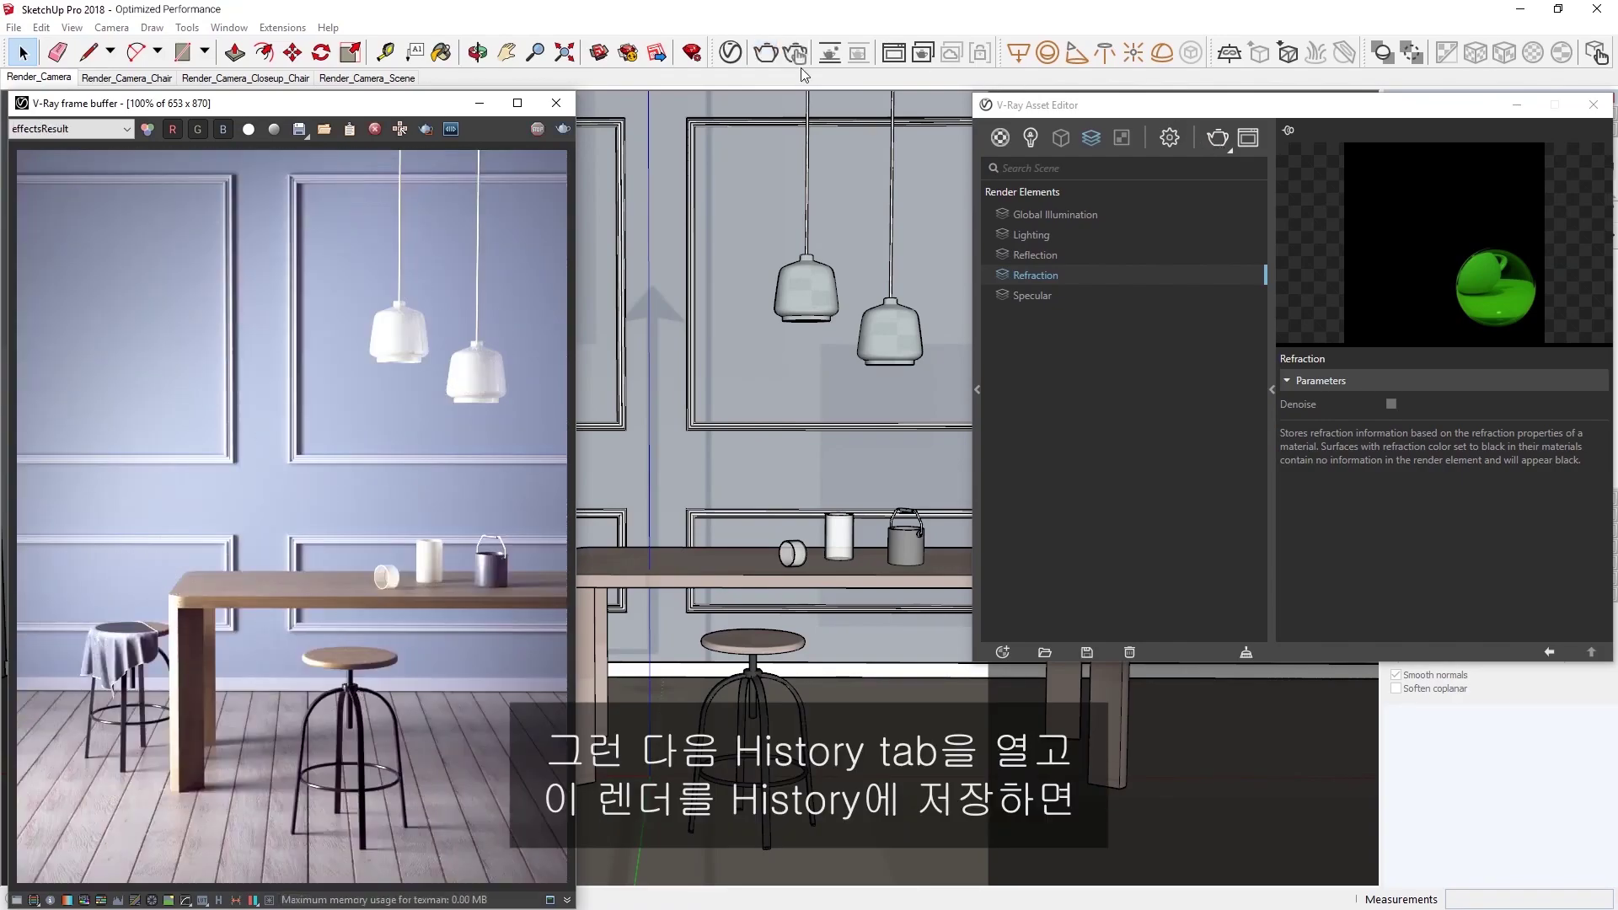
{"action": "left_click_drag", "start_coordinate": [350, 110], "coordinate": [570, 110]}
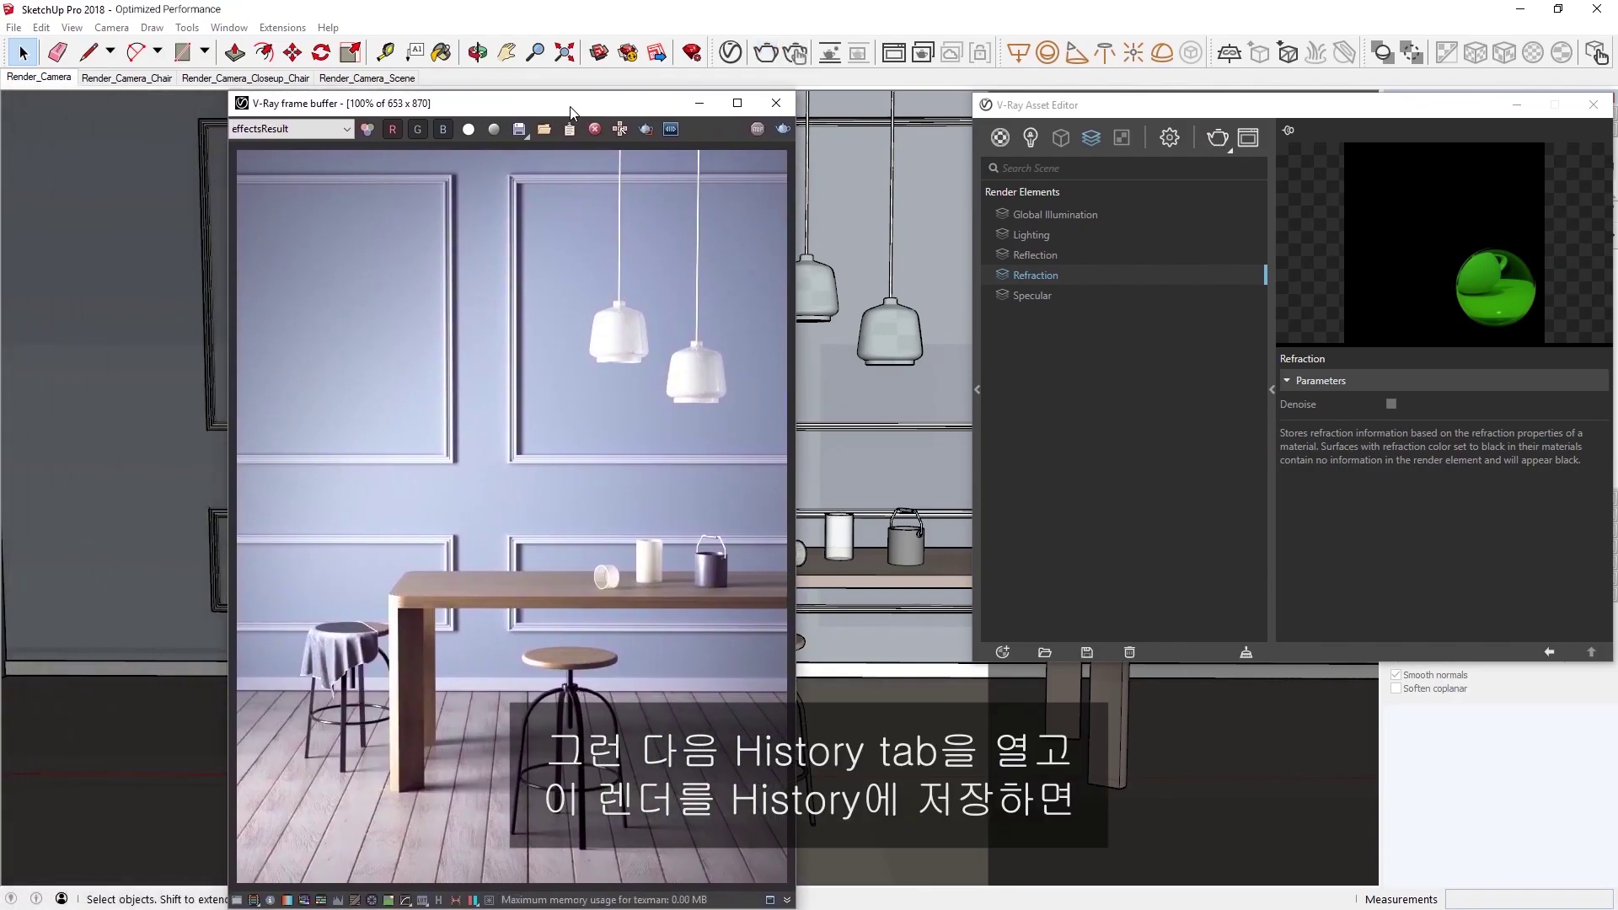
{"action": "left_click", "coordinate": [439, 900]}
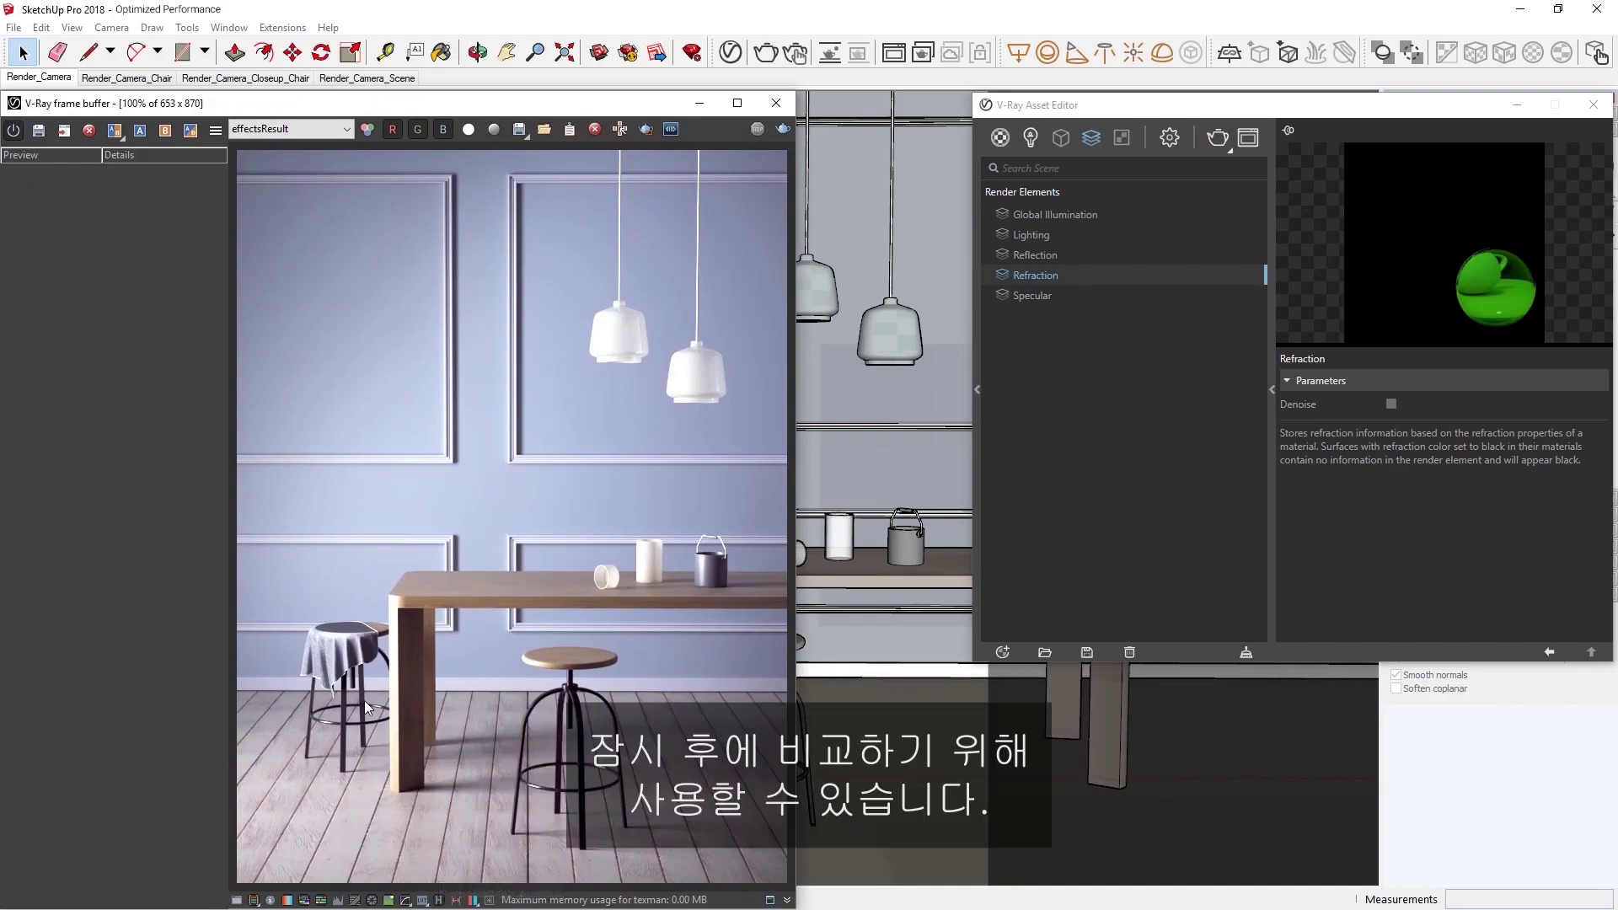
{"action": "left_click", "coordinate": [42, 130]}
{"action": "left_click", "coordinate": [65, 178]}
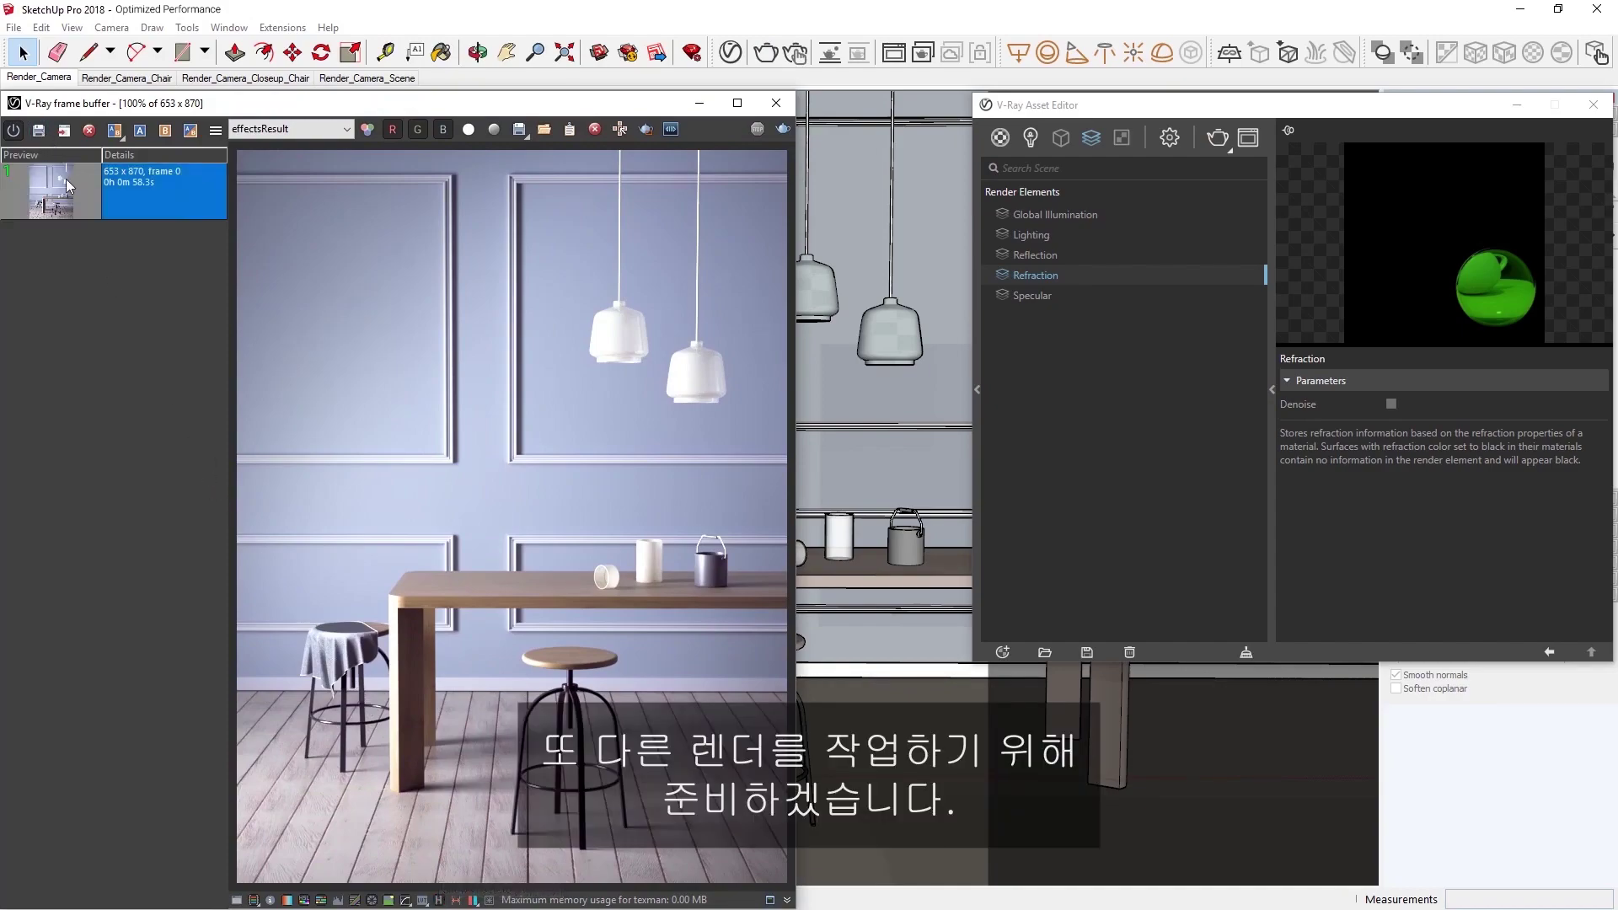
- Enable Denoise on the Global Illumination, Lighting, Reflection, Refraction and Specular render elements and render the scene again
{"action": "left_click", "coordinate": [1044, 217]}
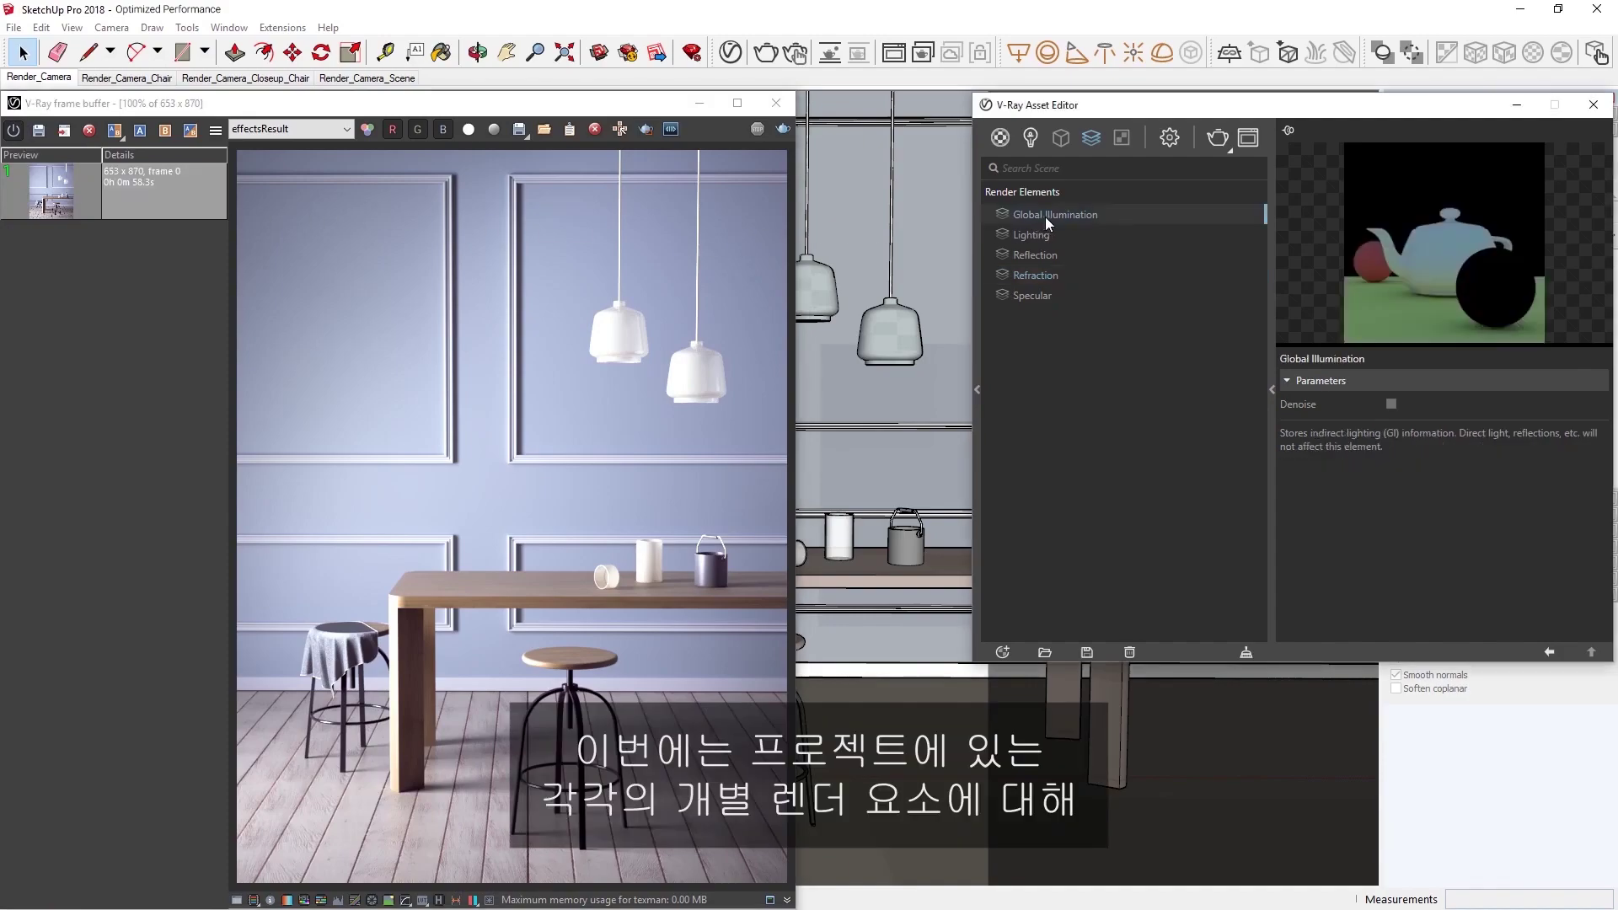
{"action": "left_click", "coordinate": [1036, 235]}
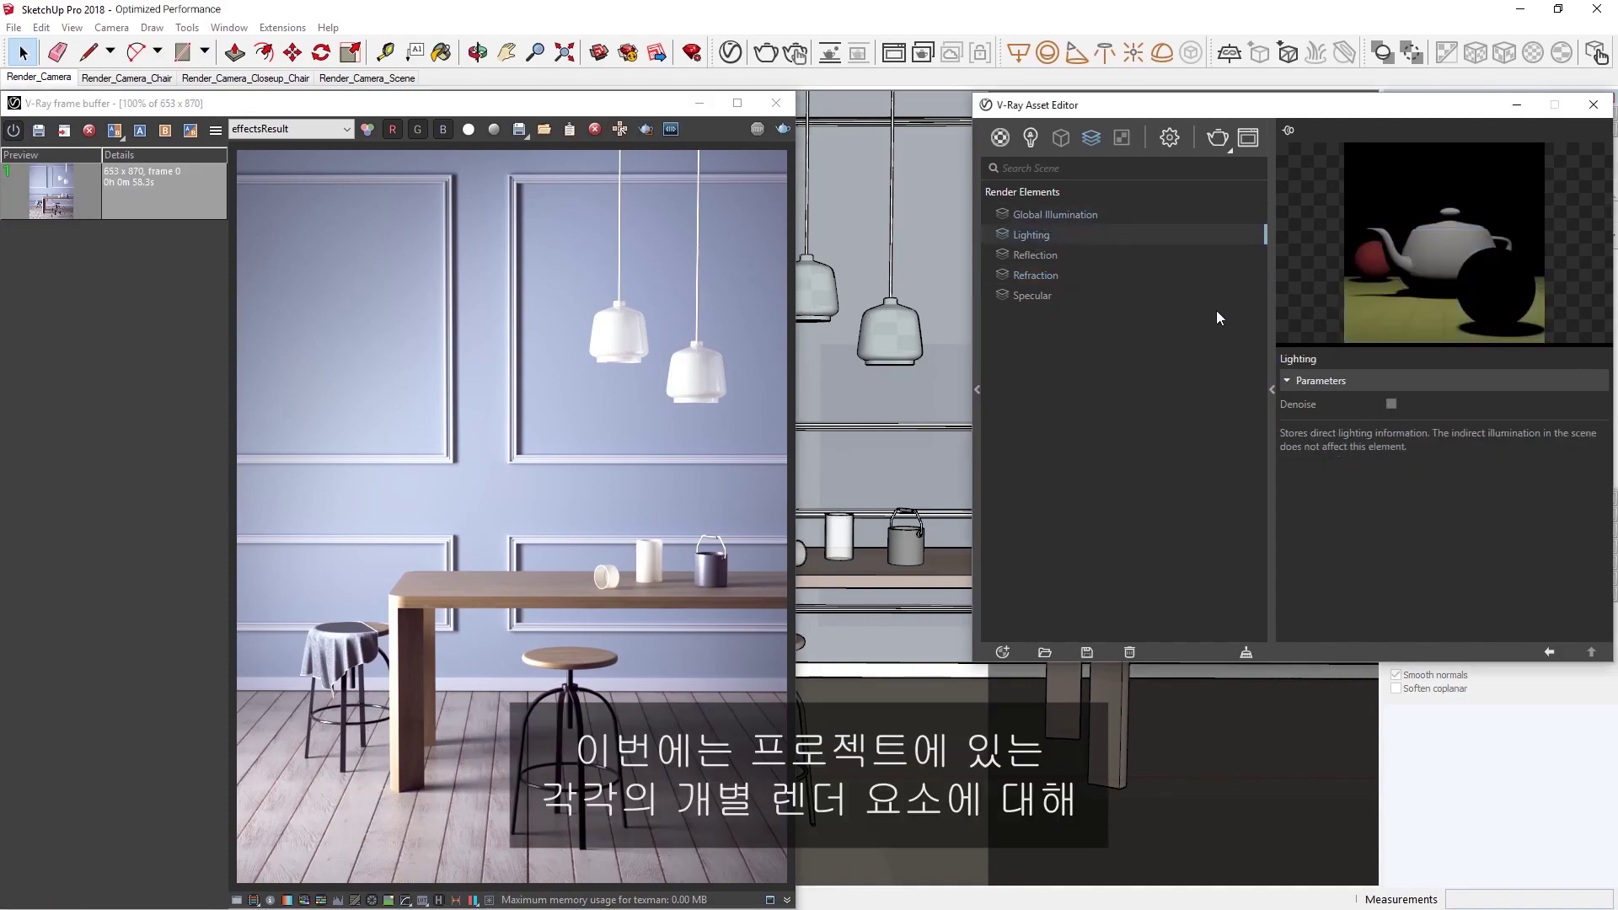
{"action": "left_click", "coordinate": [1045, 254]}
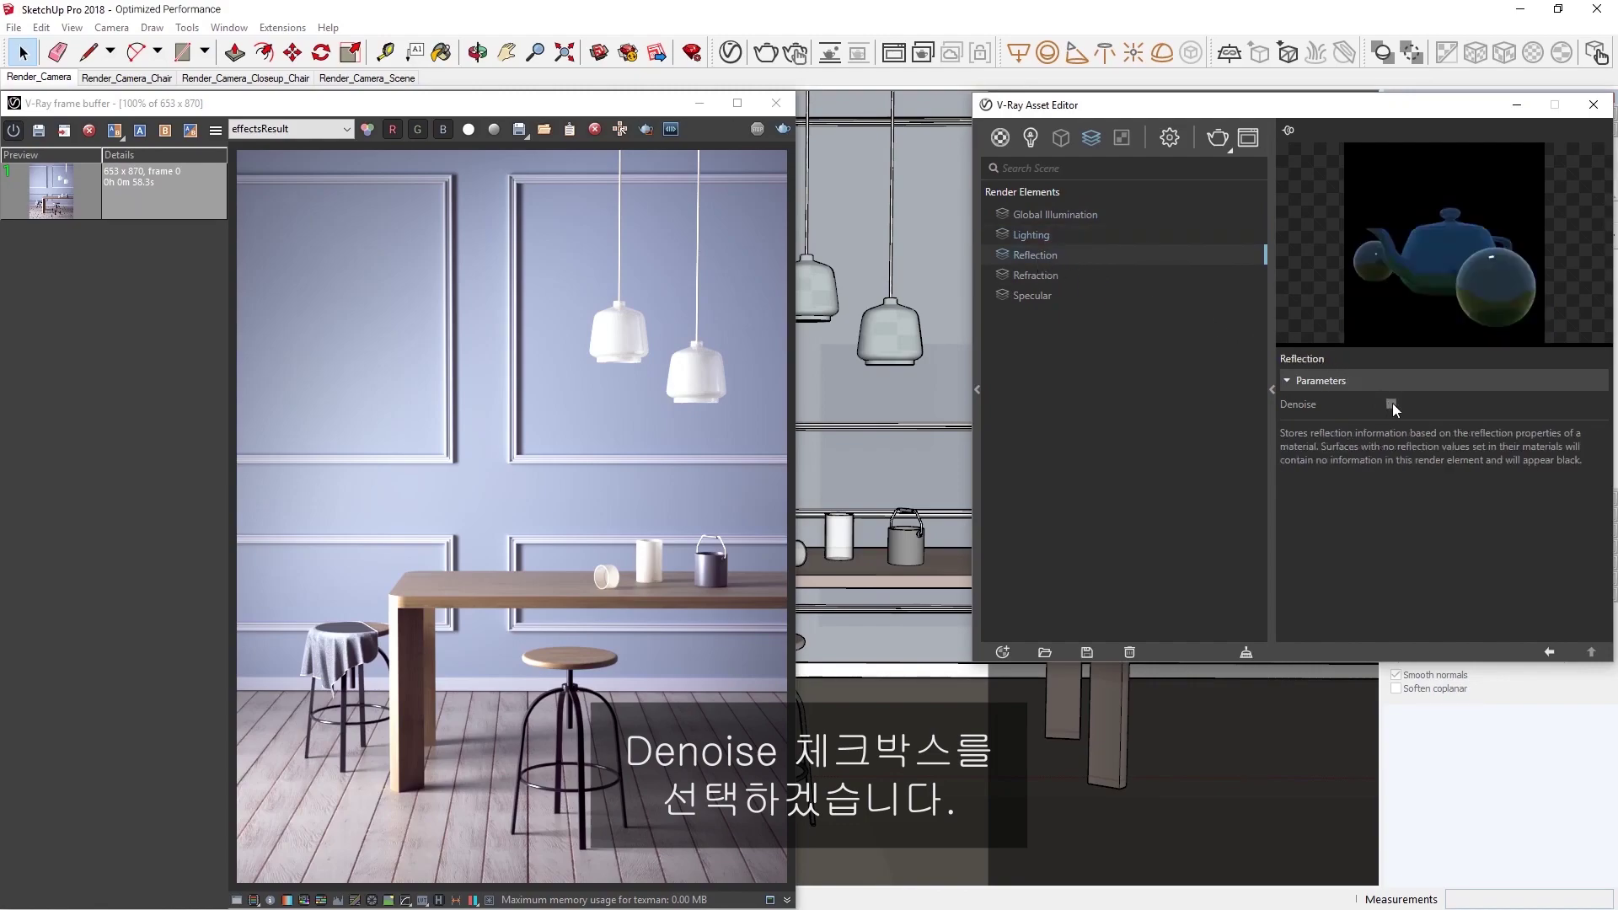
{"action": "left_click", "coordinate": [1054, 275]}
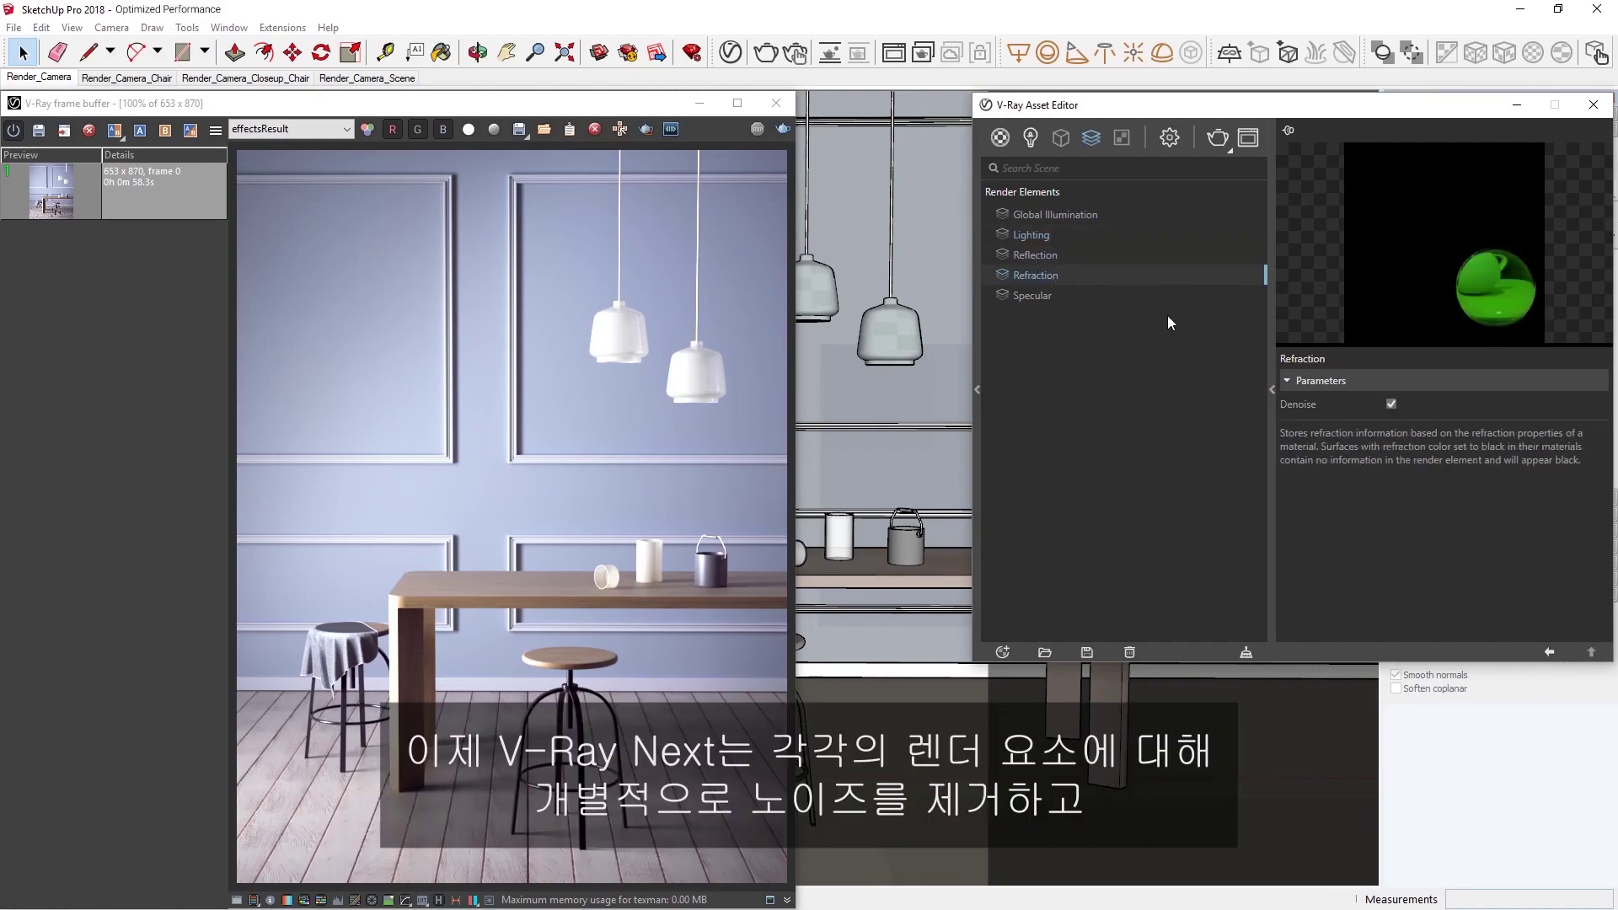
{"action": "left_click", "coordinate": [1079, 299]}
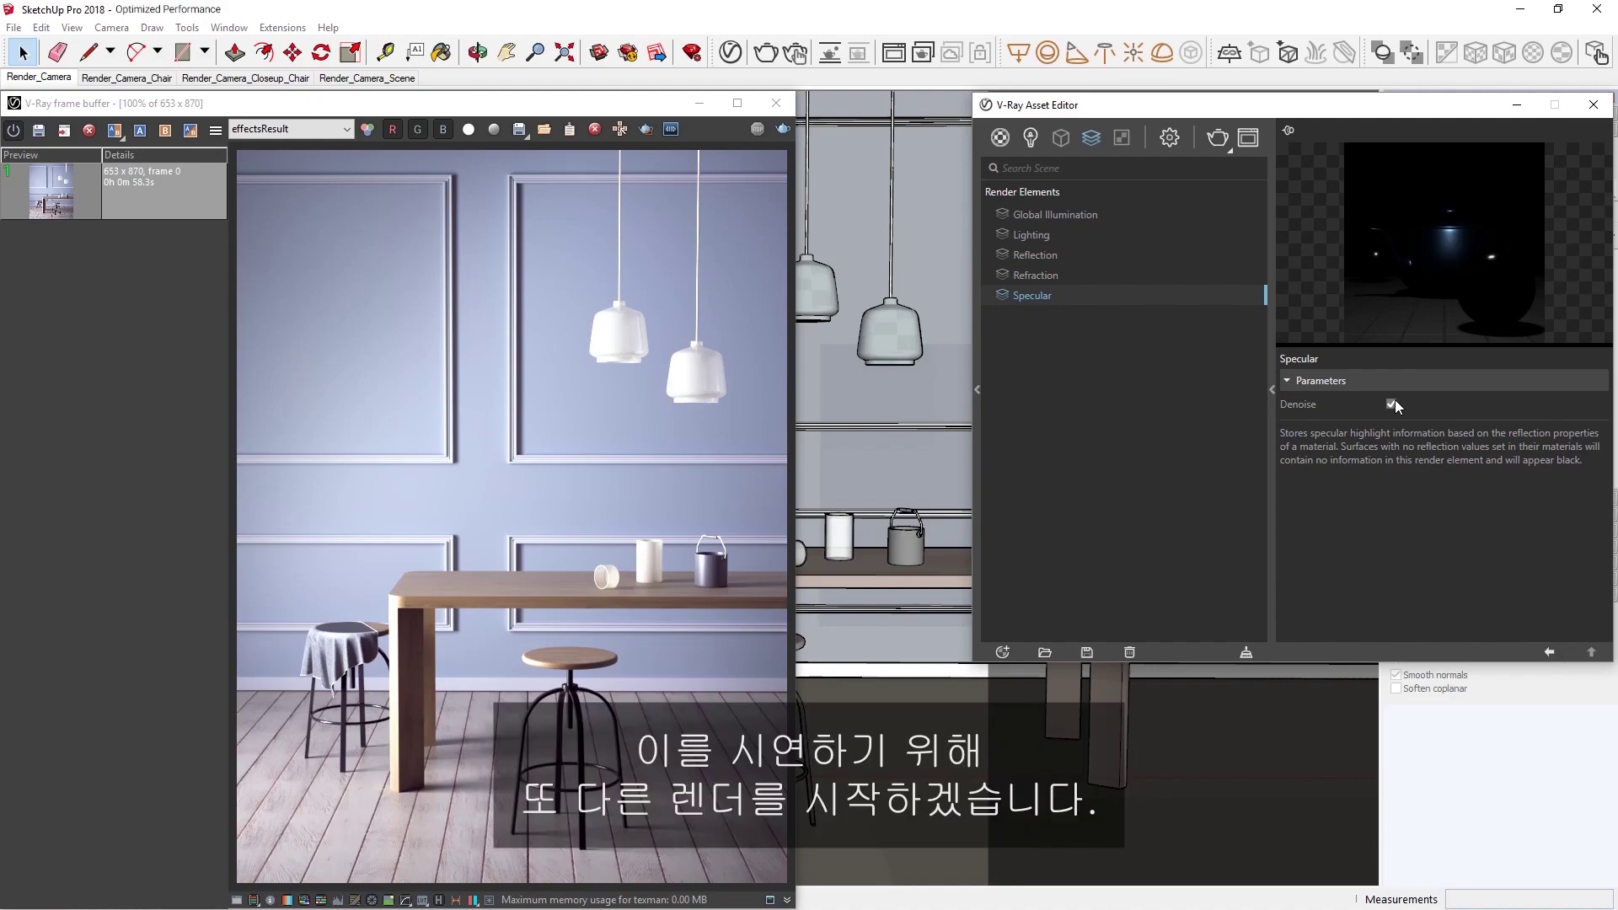
{"action": "left_click", "coordinate": [1218, 137]}
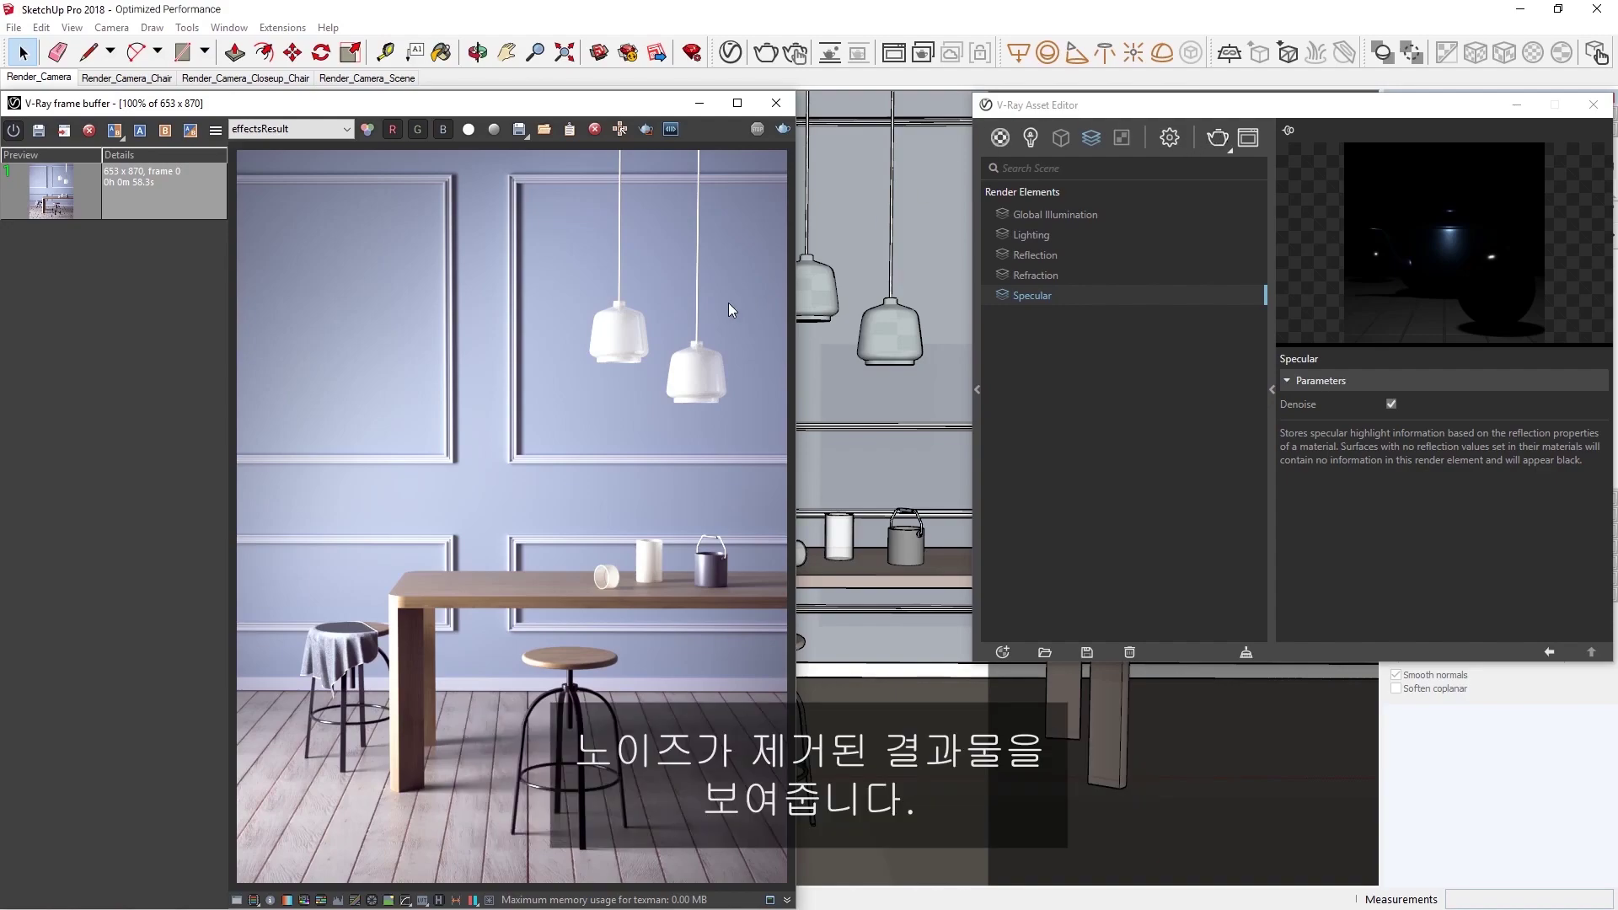
- Compare the Global_Illumination channel of the new render with the saved history render, set as image B, on the wall moulding
{"action": "scroll", "coordinate": [442, 427], "scroll_direction": "up", "scroll_amount": 2}
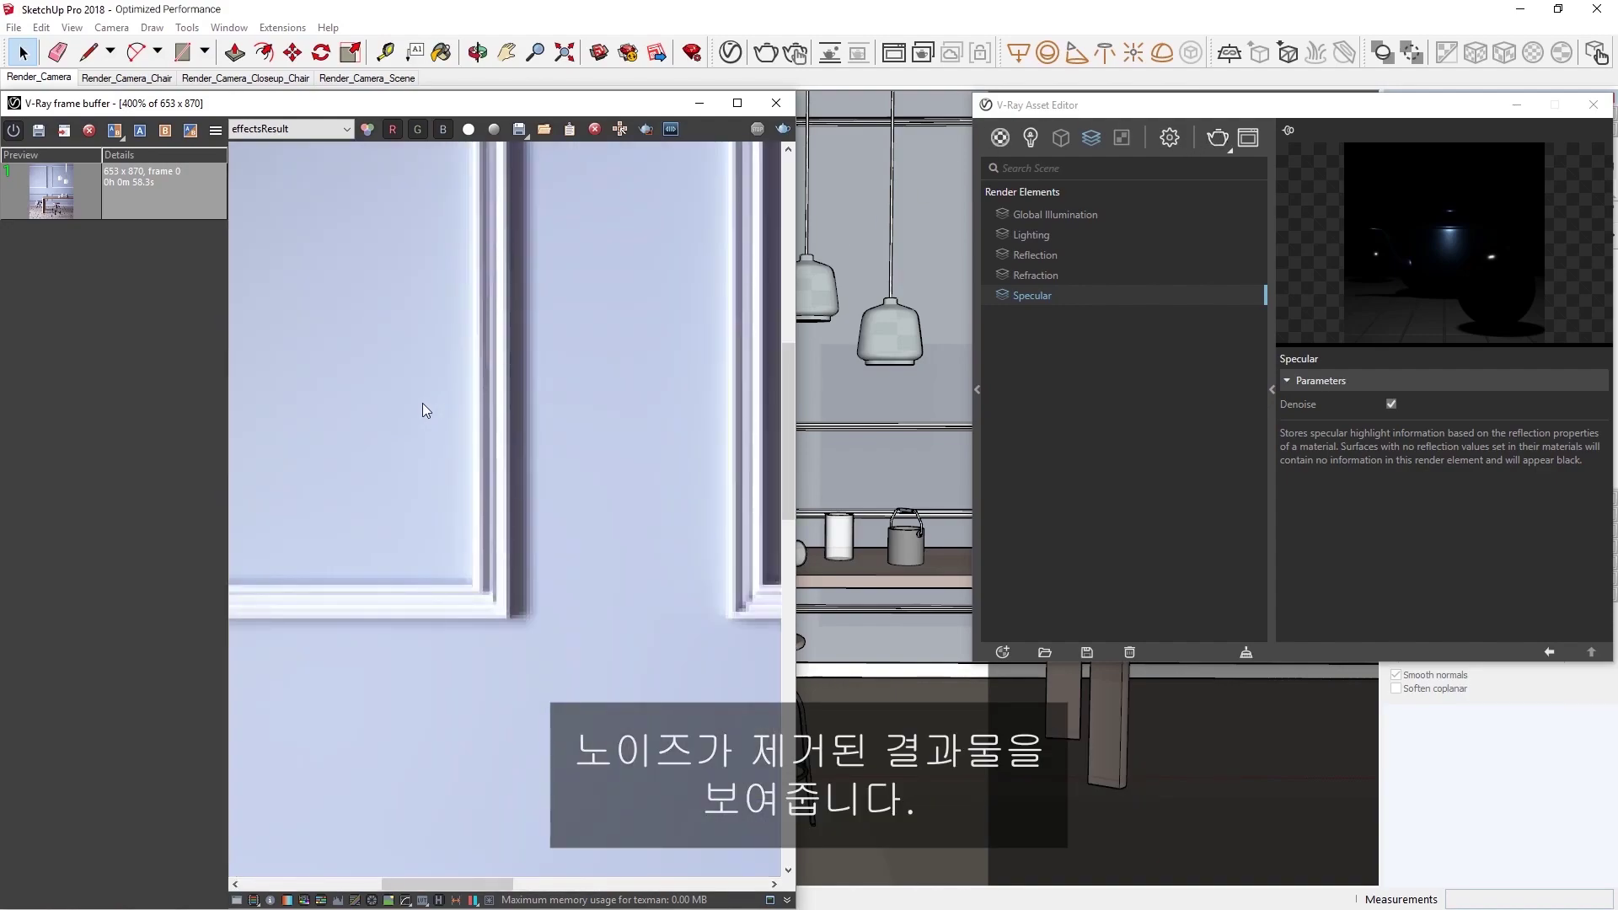
{"action": "left_click", "coordinate": [328, 129]}
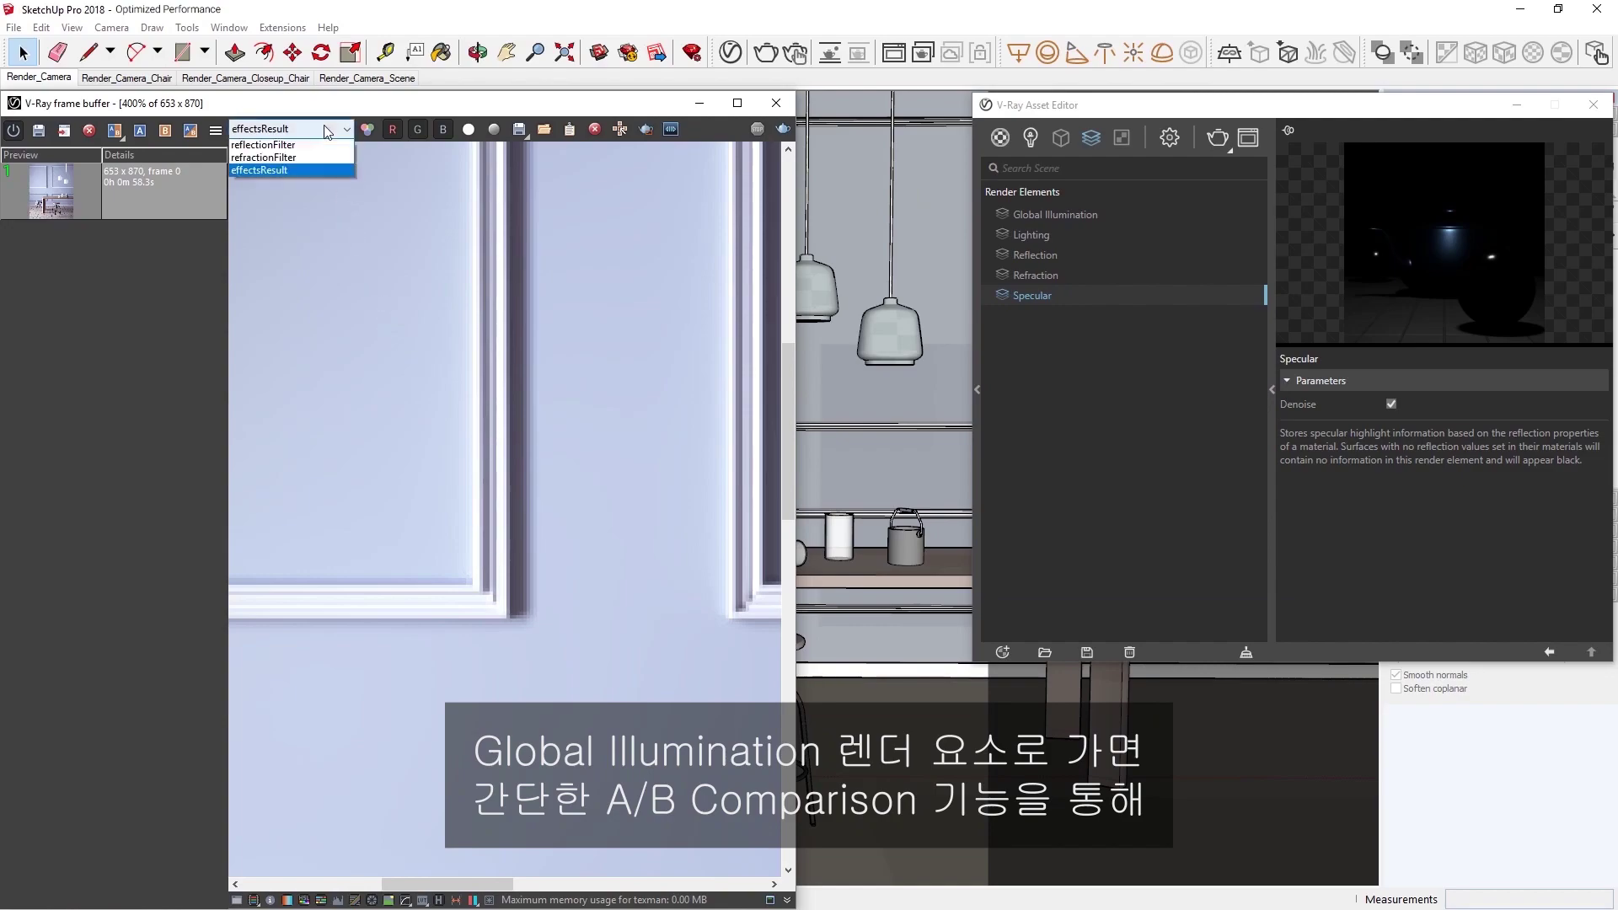
{"action": "left_click", "coordinate": [299, 171]}
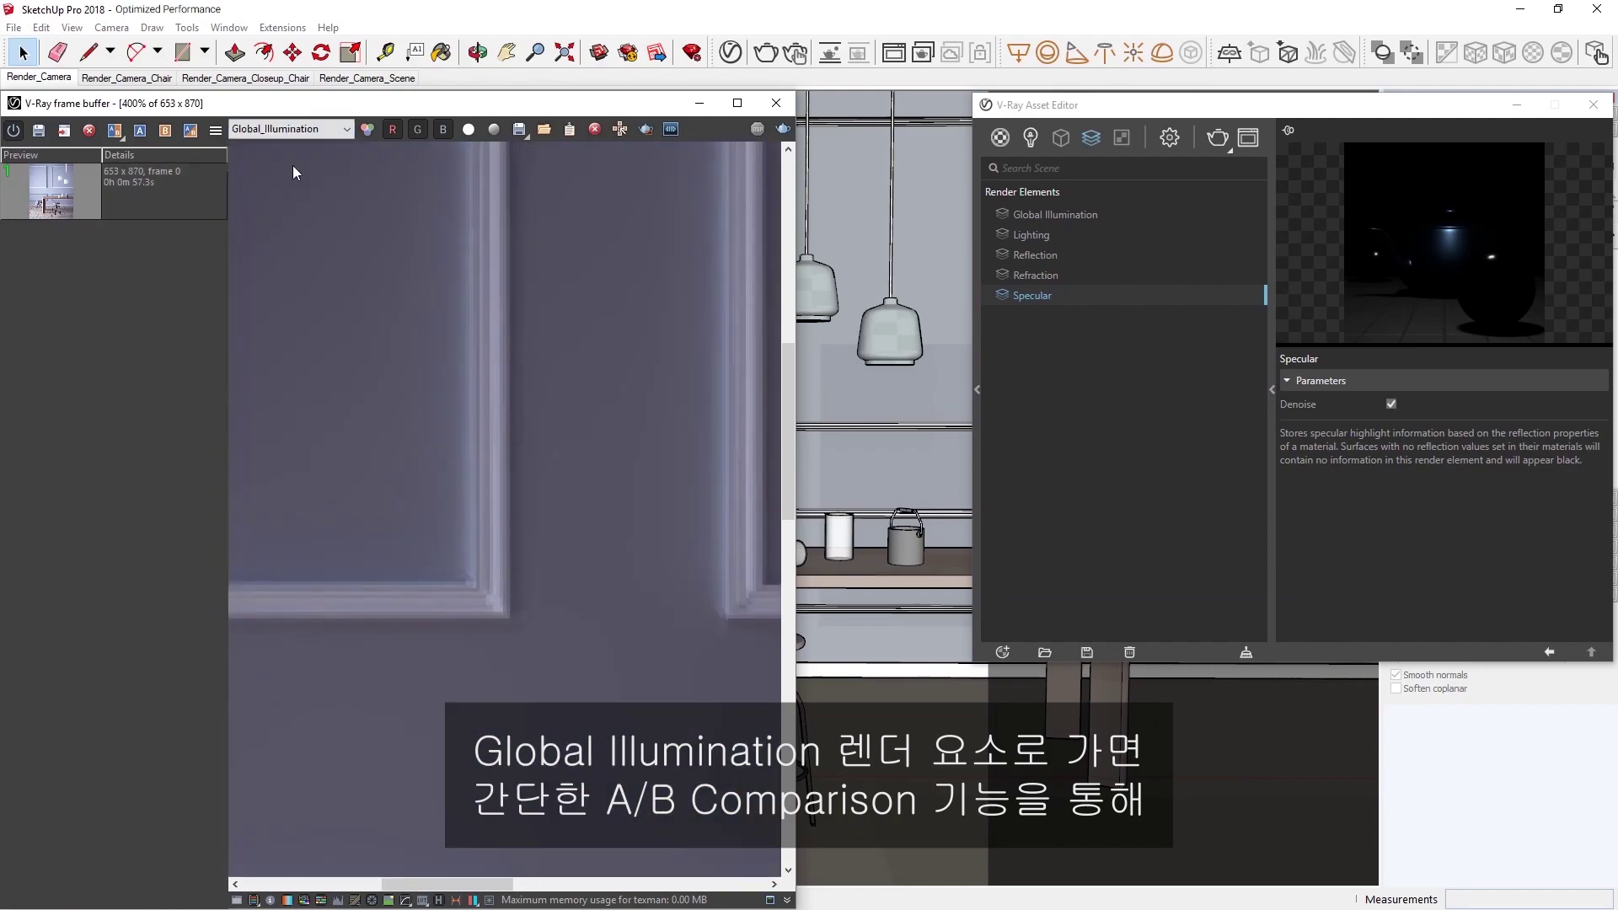
{"action": "left_click", "coordinate": [59, 196]}
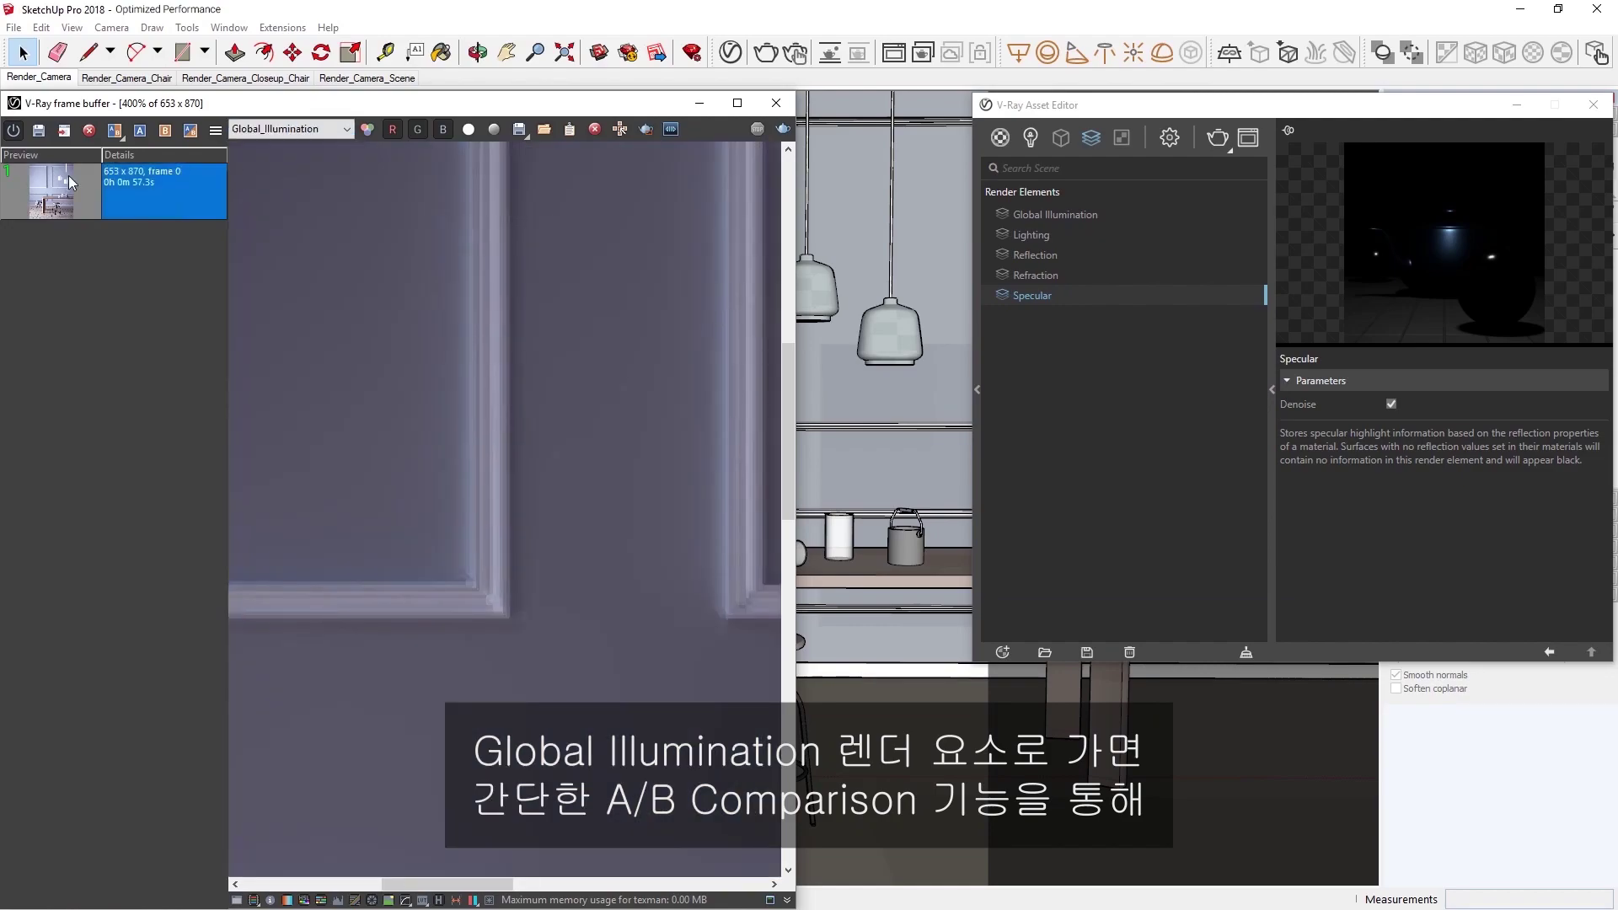
{"action": "left_click", "coordinate": [167, 132]}
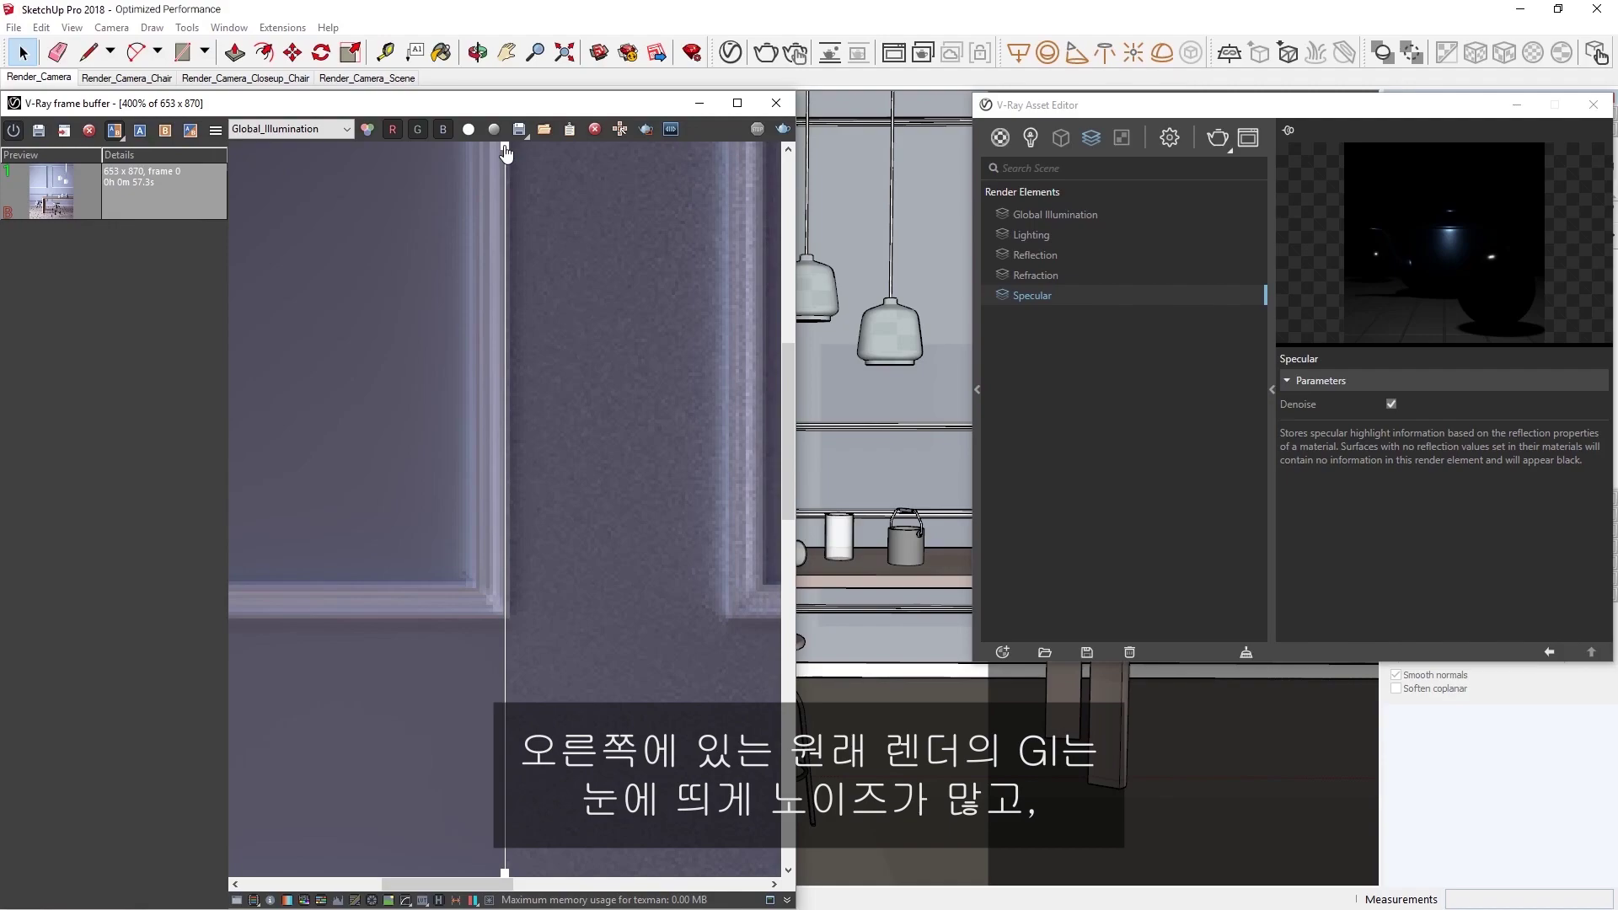
{"action": "left_click_drag", "start_coordinate": [506, 152], "coordinate": [604, 199]}
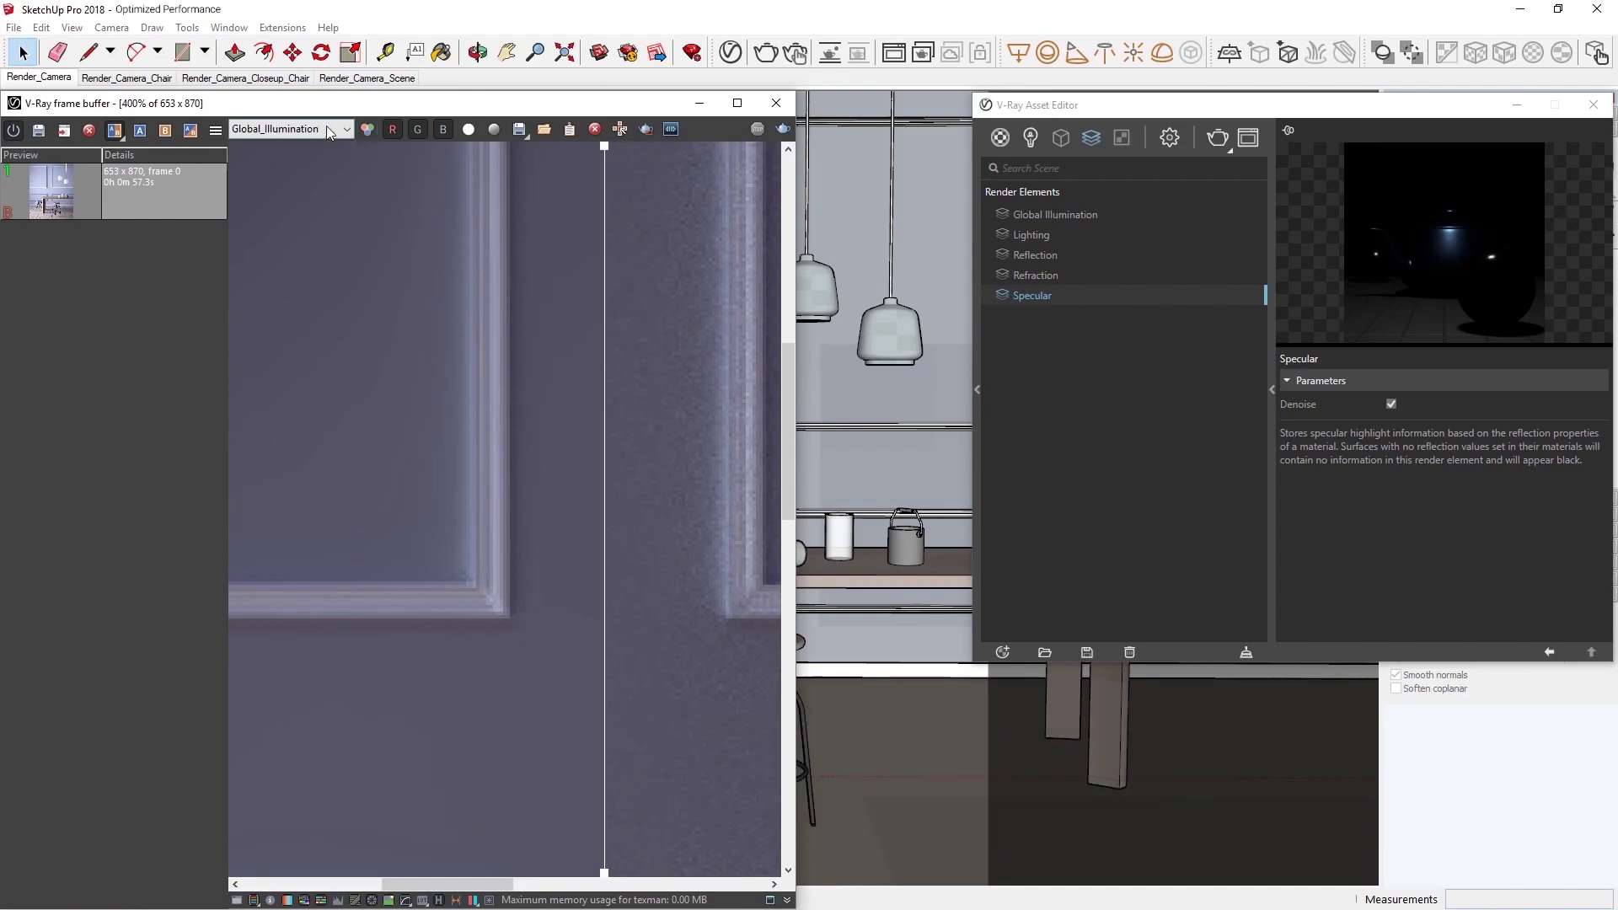
{"action": "scroll", "coordinate": [320, 128], "scroll_direction": "down", "scroll_amount": 1}
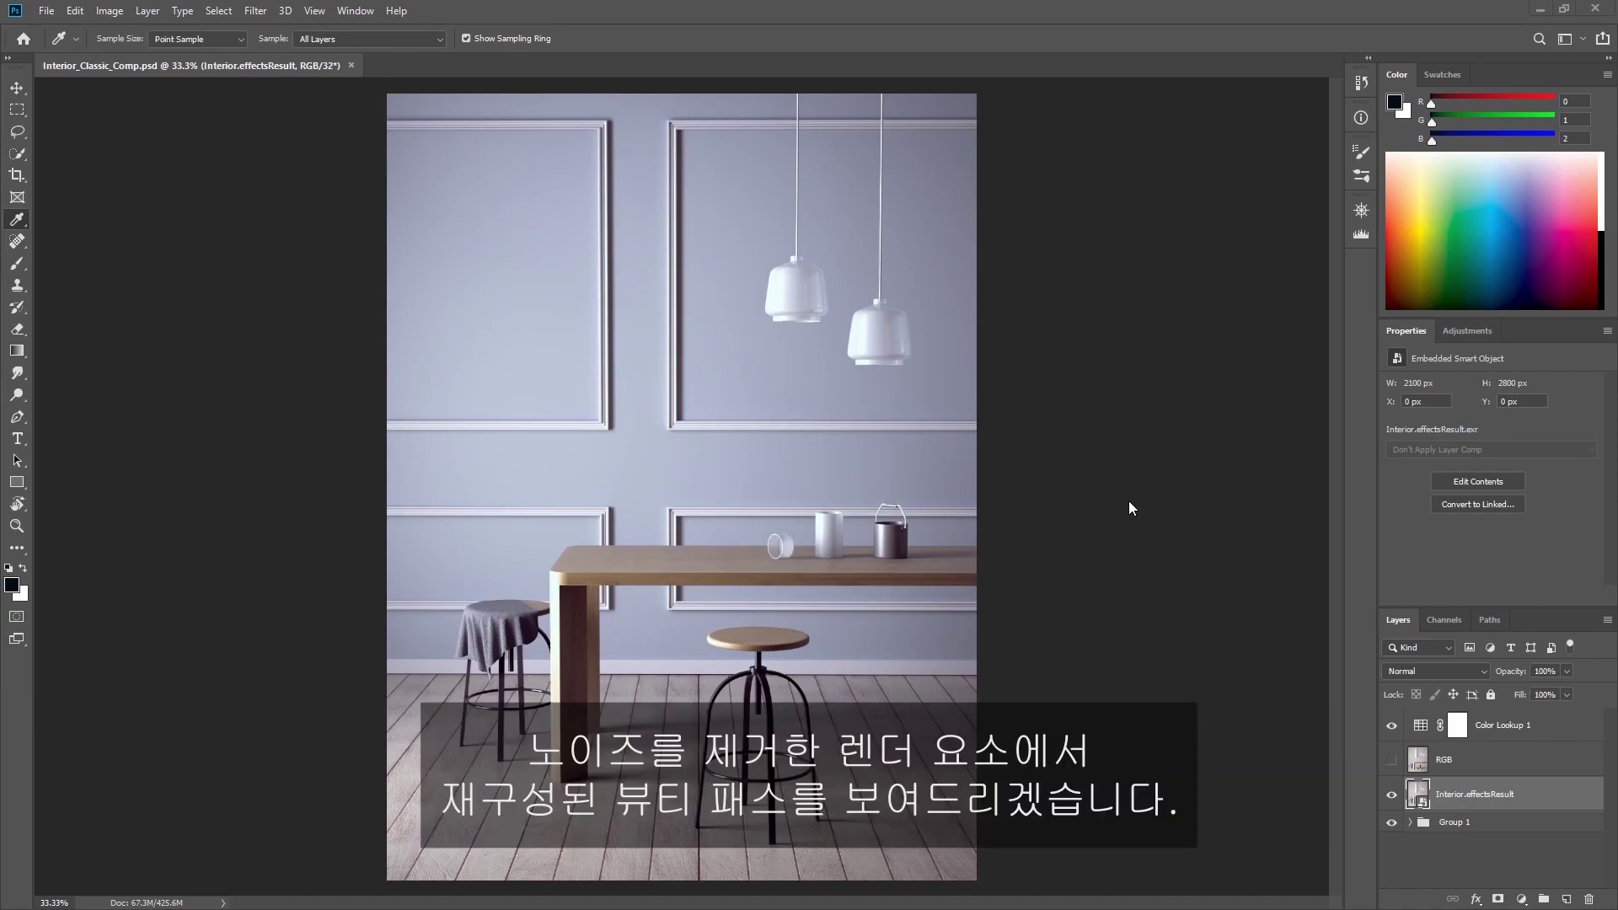
- In Photoshop, hide the Interior.effectsResult layer and inspect the render element layers in Group 1 and their blend modes
{"action": "left_click", "coordinate": [1393, 799]}
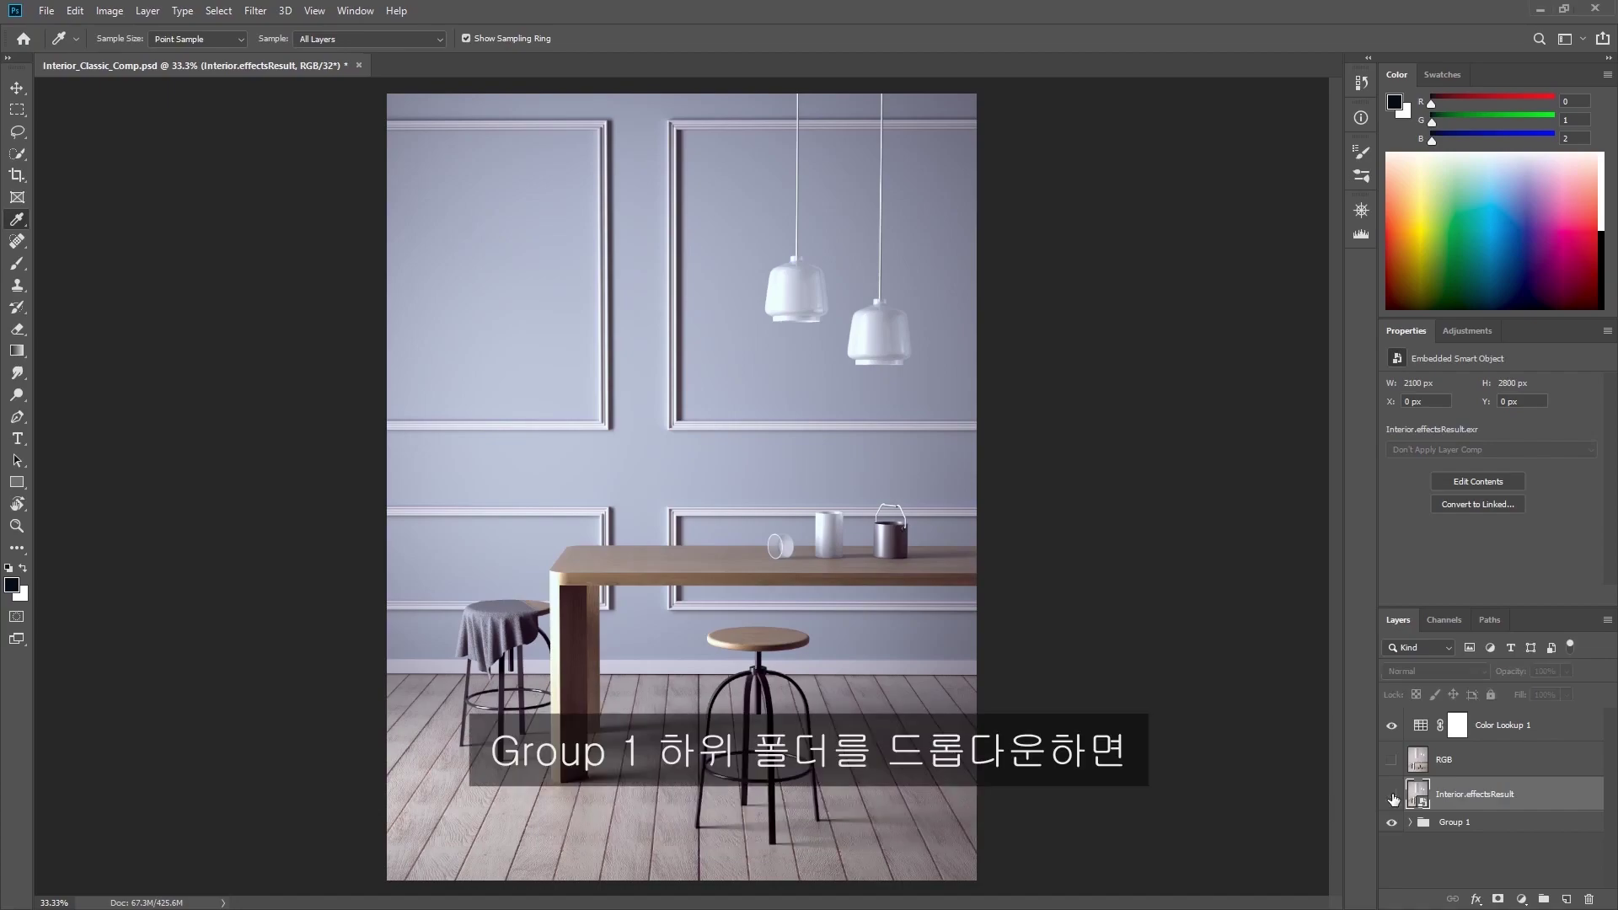
{"action": "left_click", "coordinate": [1410, 823]}
{"action": "scroll", "coordinate": [1418, 830], "scroll_direction": "down", "scroll_amount": 2}
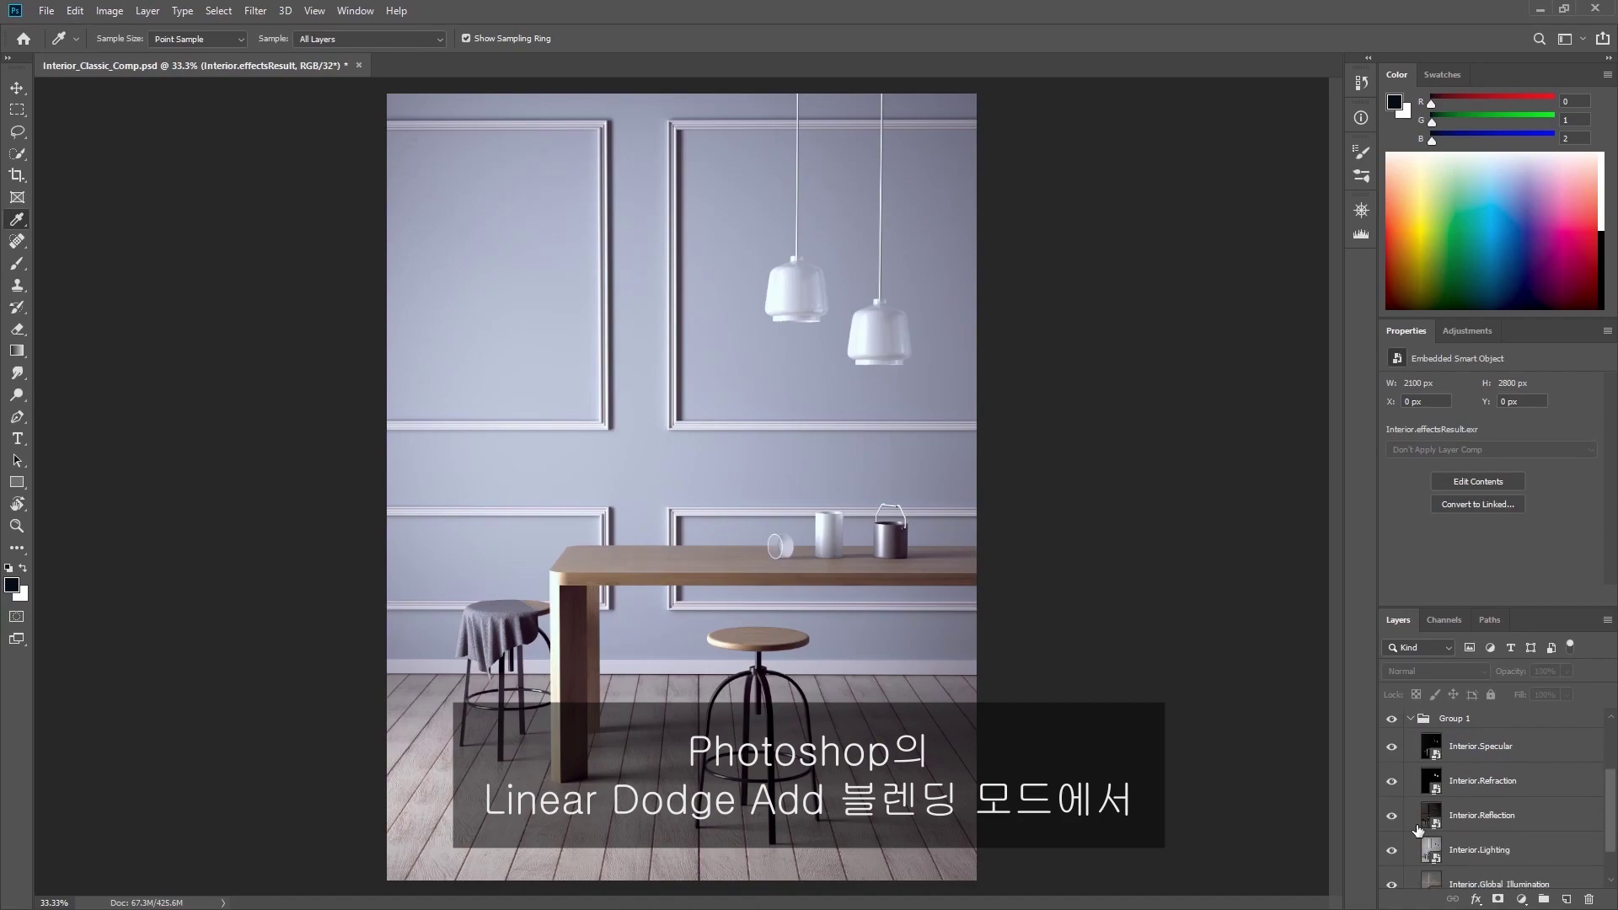
{"action": "left_click", "coordinate": [1481, 877]}
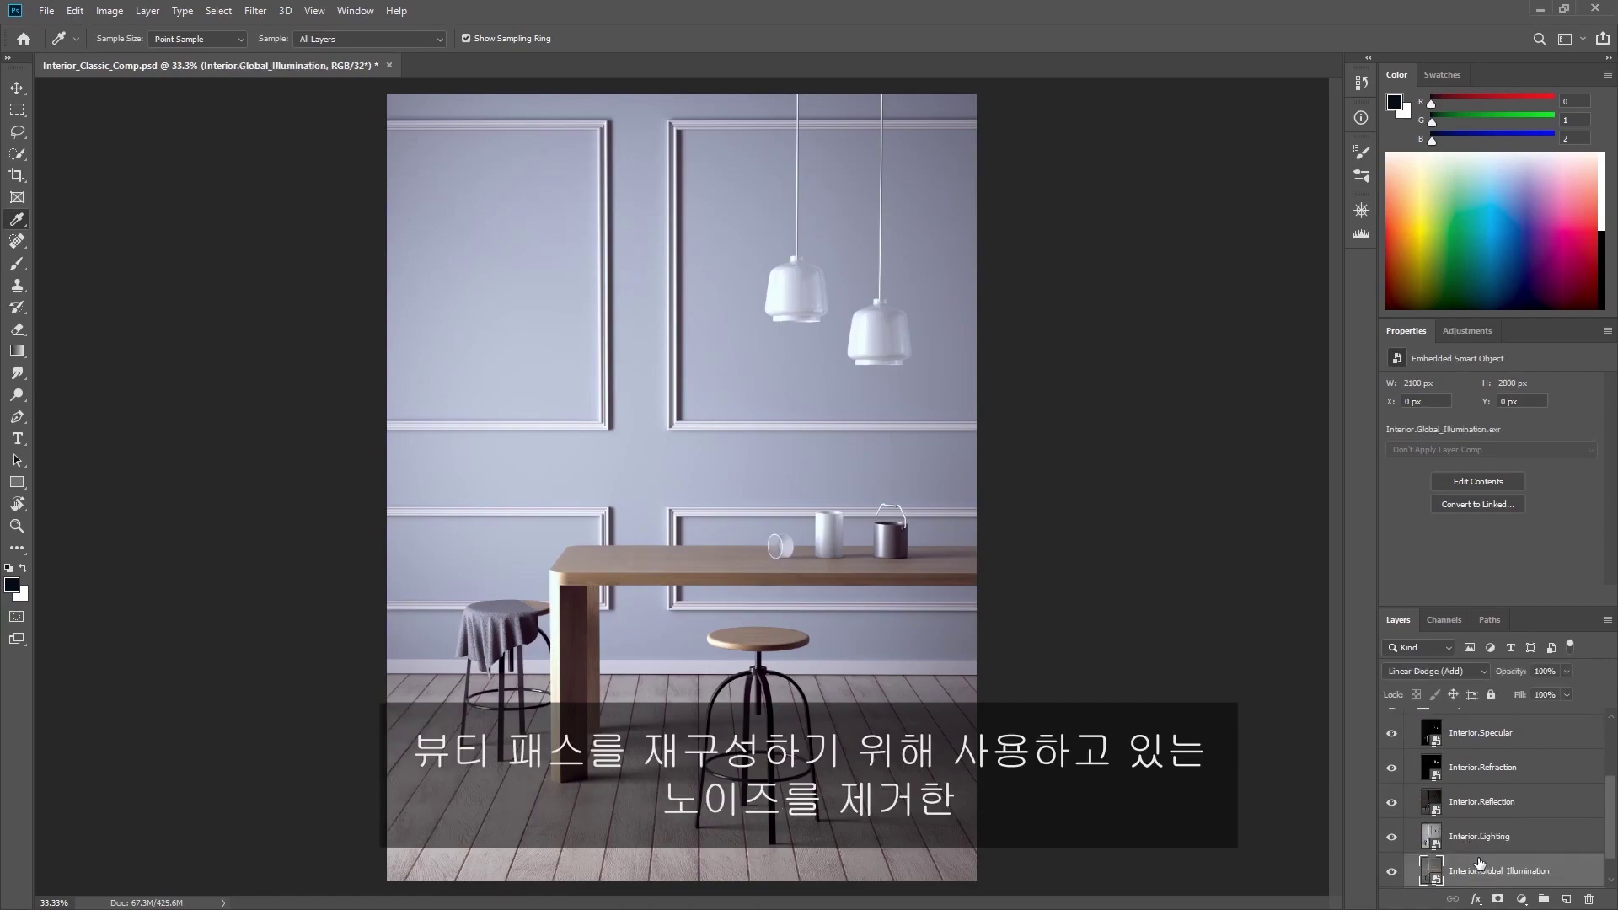
{"action": "left_click", "coordinate": [1477, 837]}
{"action": "left_click", "coordinate": [1475, 805]}
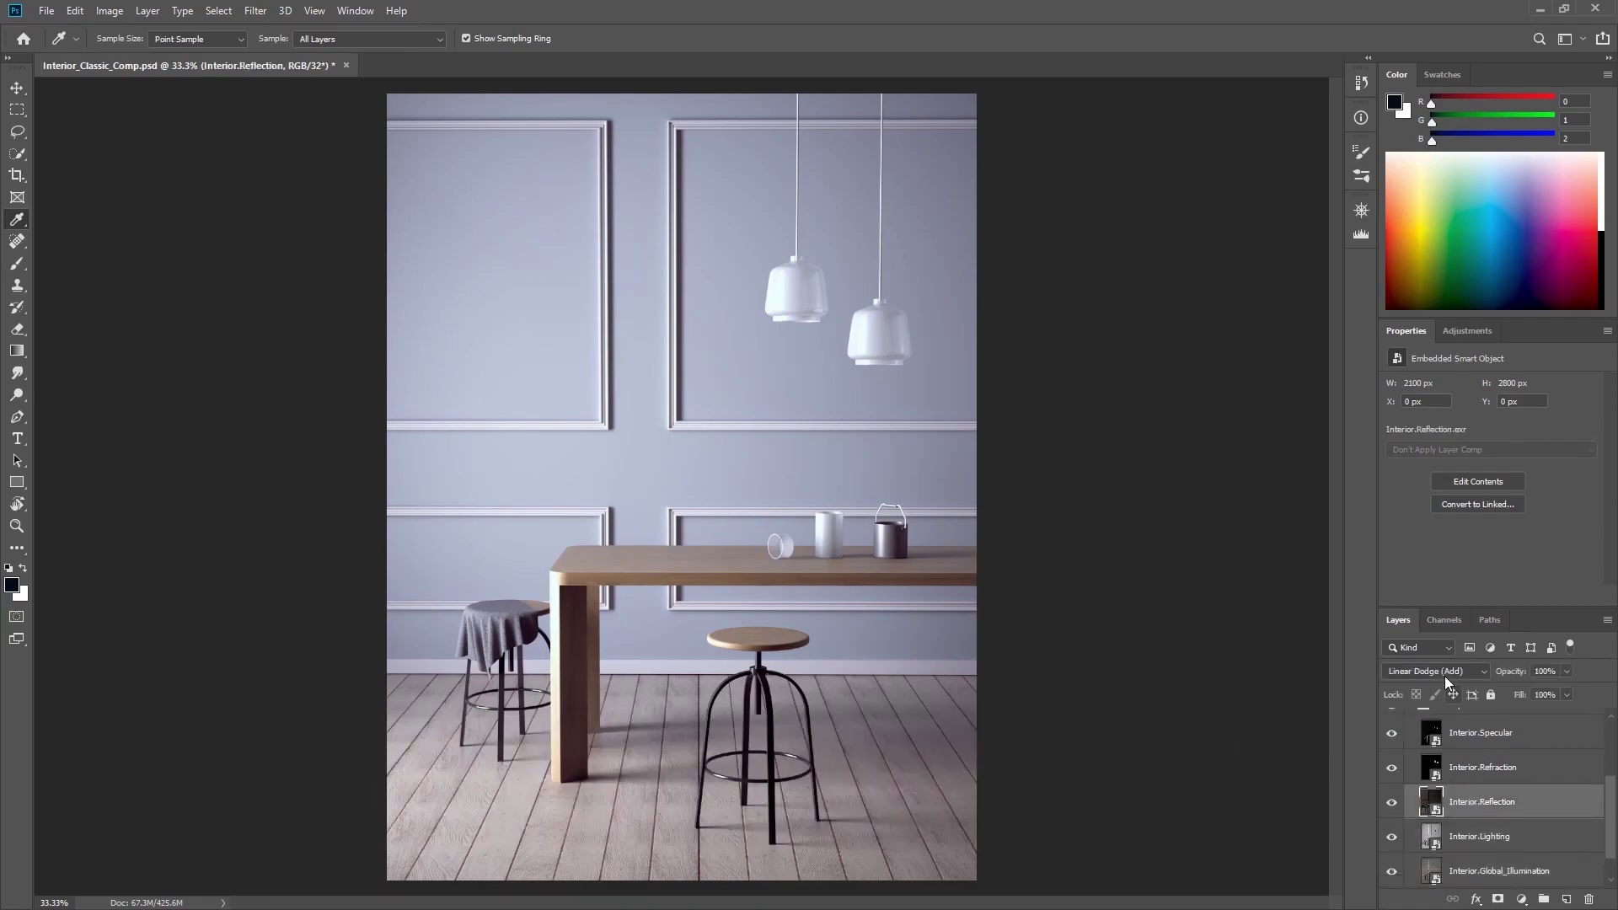
{"action": "scroll", "coordinate": [1447, 774], "scroll_direction": "up", "scroll_amount": 1}
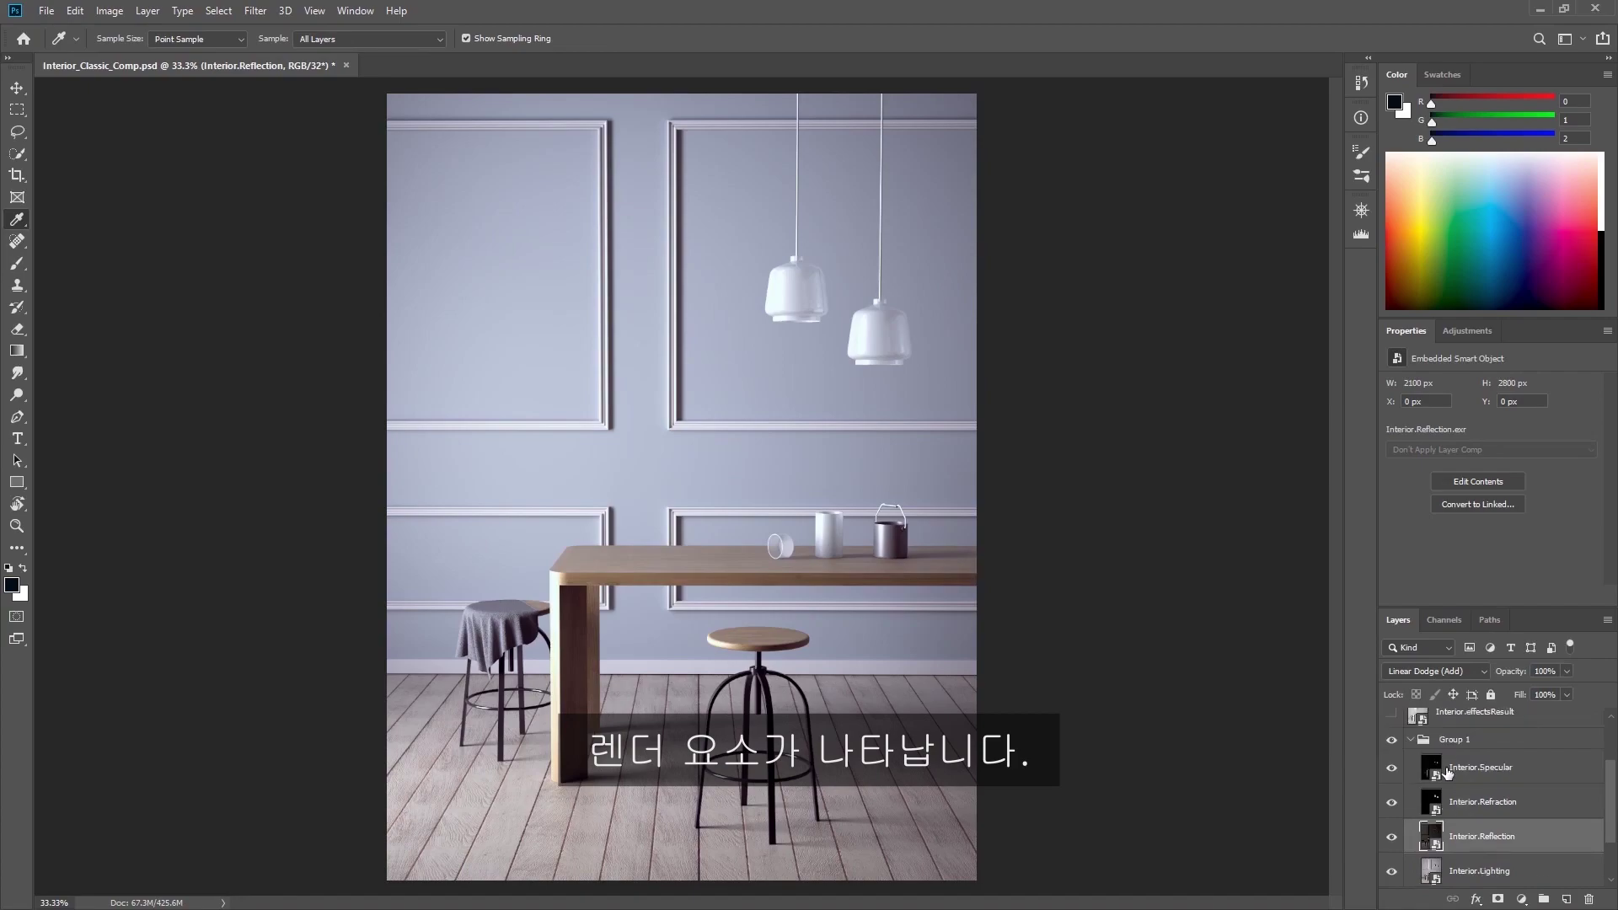
{"action": "left_click", "coordinate": [1409, 743]}
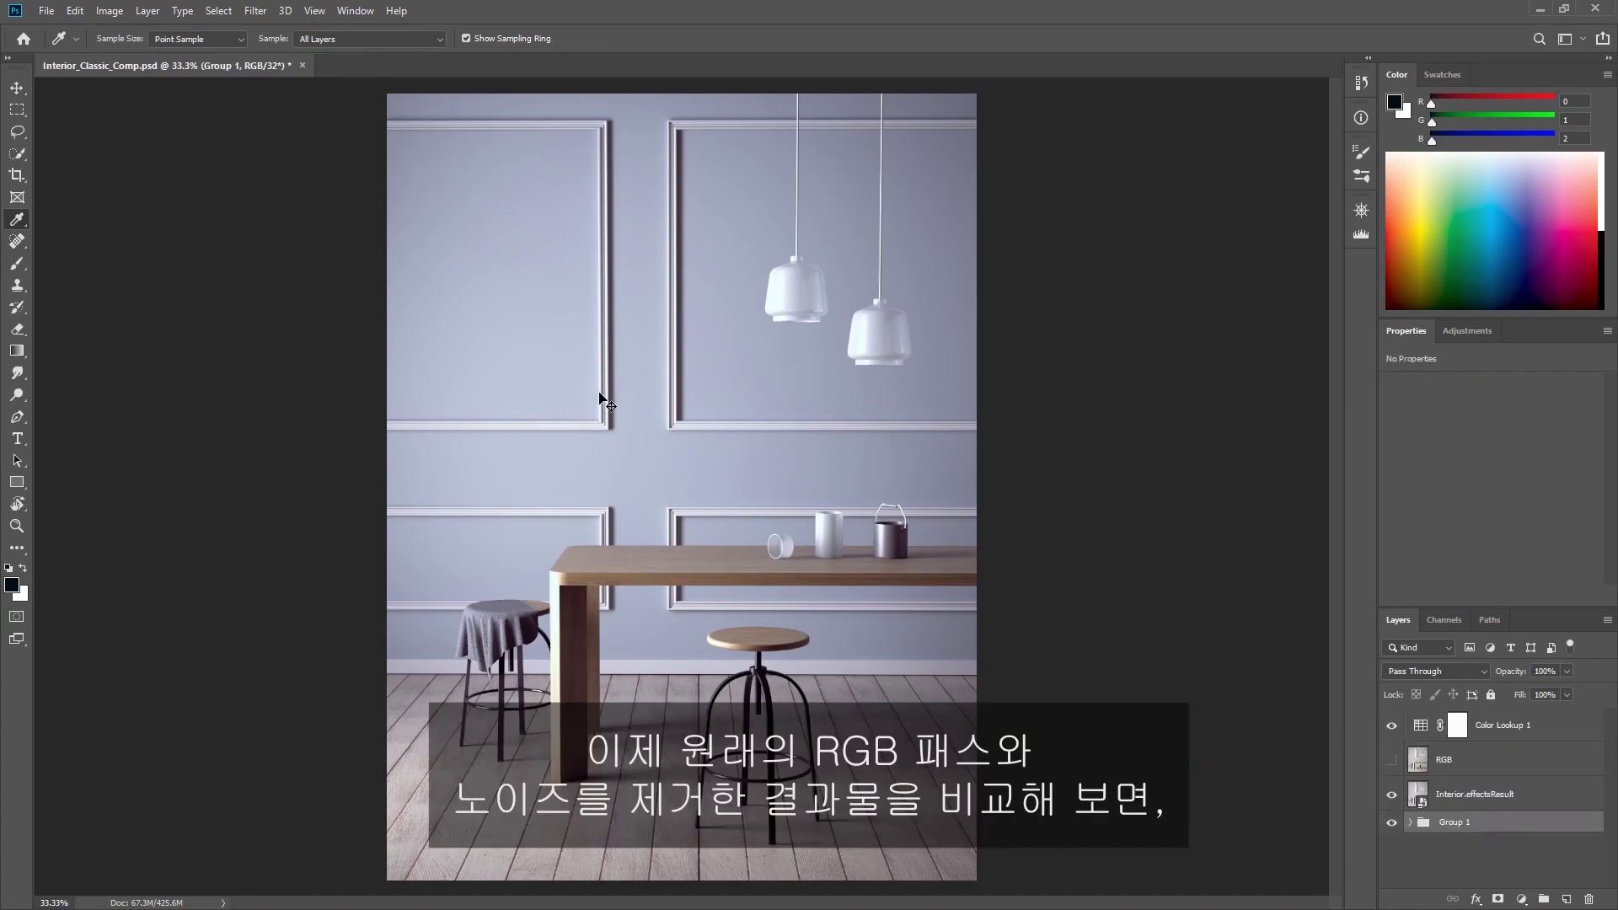
- Compare the Interior.effectsResult layer with the recomposited Group 1 up close on the wall moulding by toggling the layer's visibility
{"action": "scroll", "coordinate": [600, 397], "scroll_direction": "up", "scroll_amount": 5, "text": "alt"}
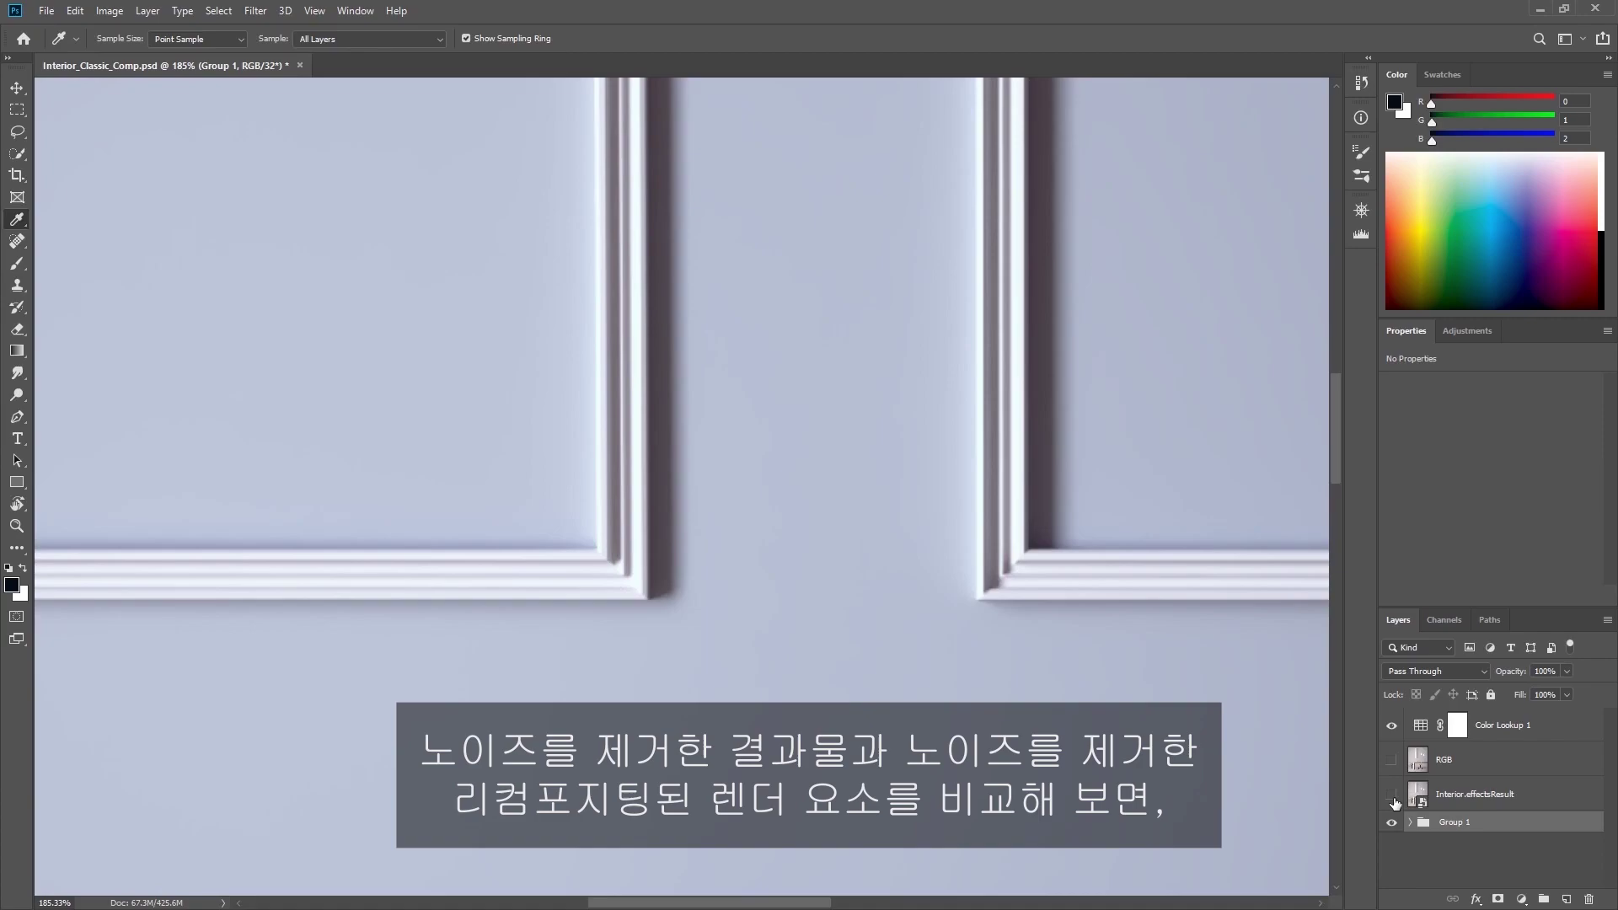
{"action": "left_click", "coordinate": [1394, 797]}
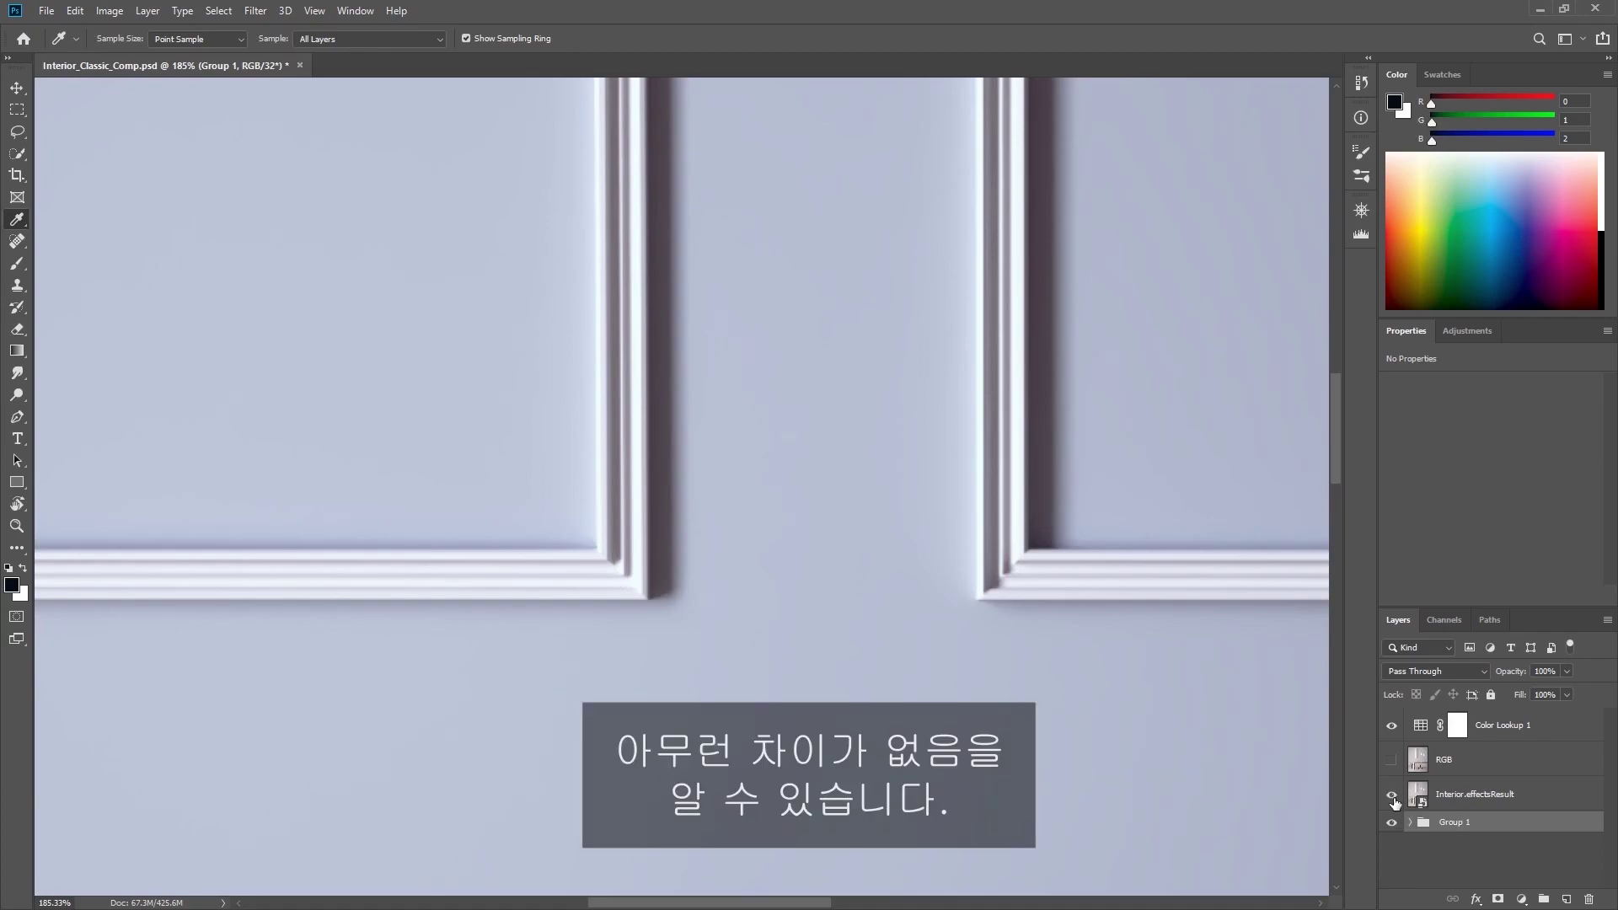
{"action": "scroll", "coordinate": [1135, 649], "scroll_direction": "down", "scroll_amount": 3, "text": "alt"}
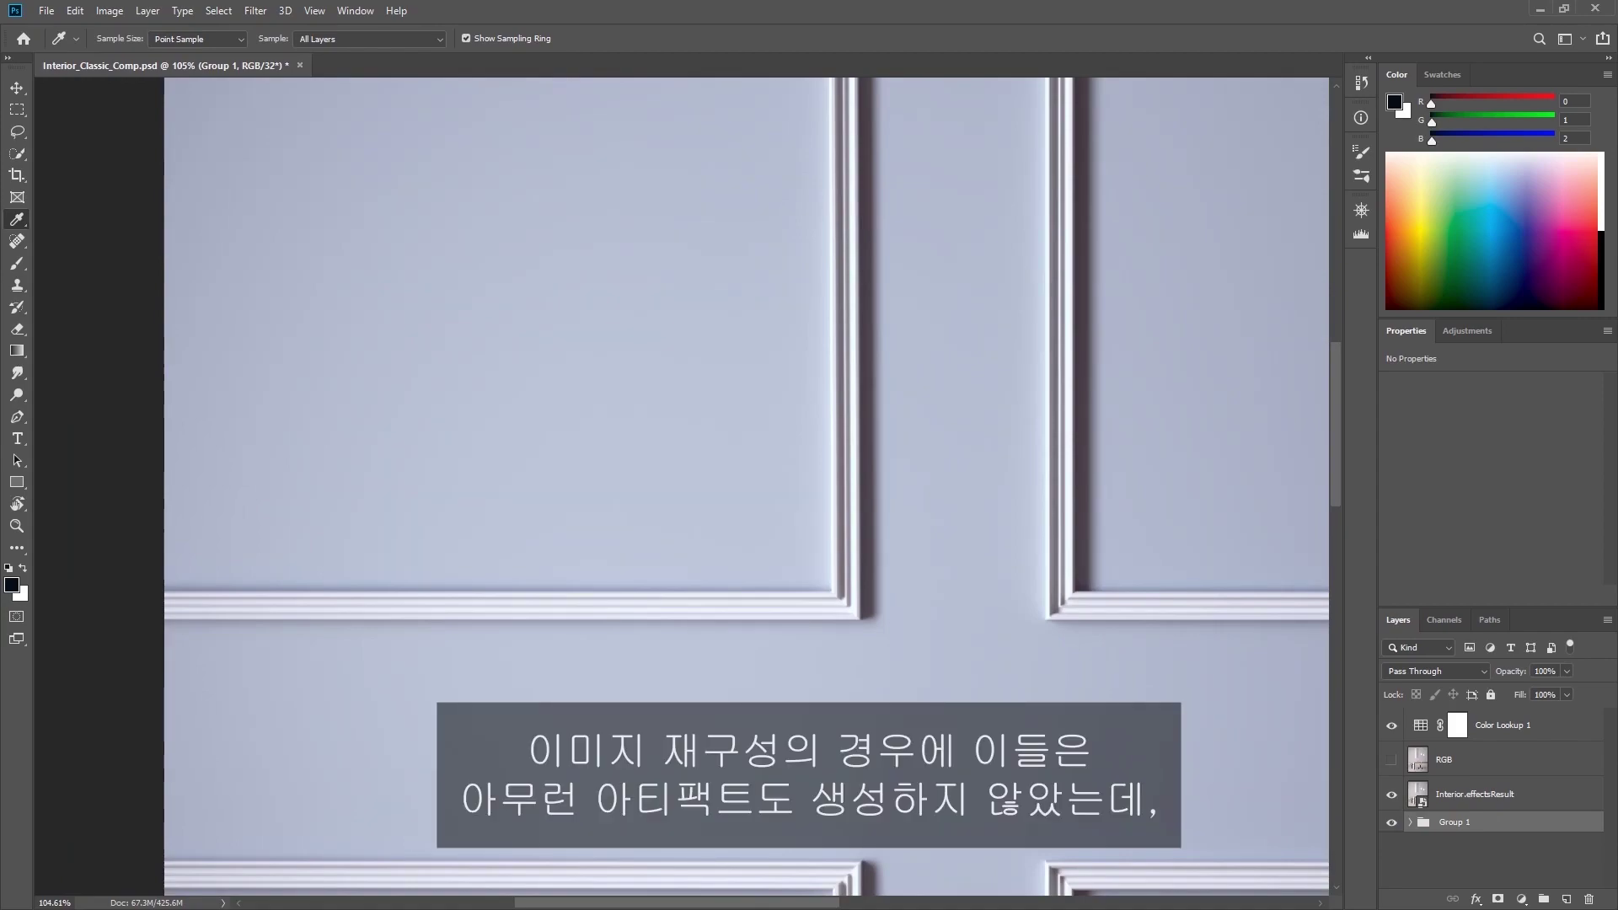
{"action": "key", "text": "ctrl+minus"}
{"action": "key", "text": "ctrl+minus"}
{"action": "key", "text": "ctrl+minus"}
{"action": "key", "text": "ctrl+minus"}
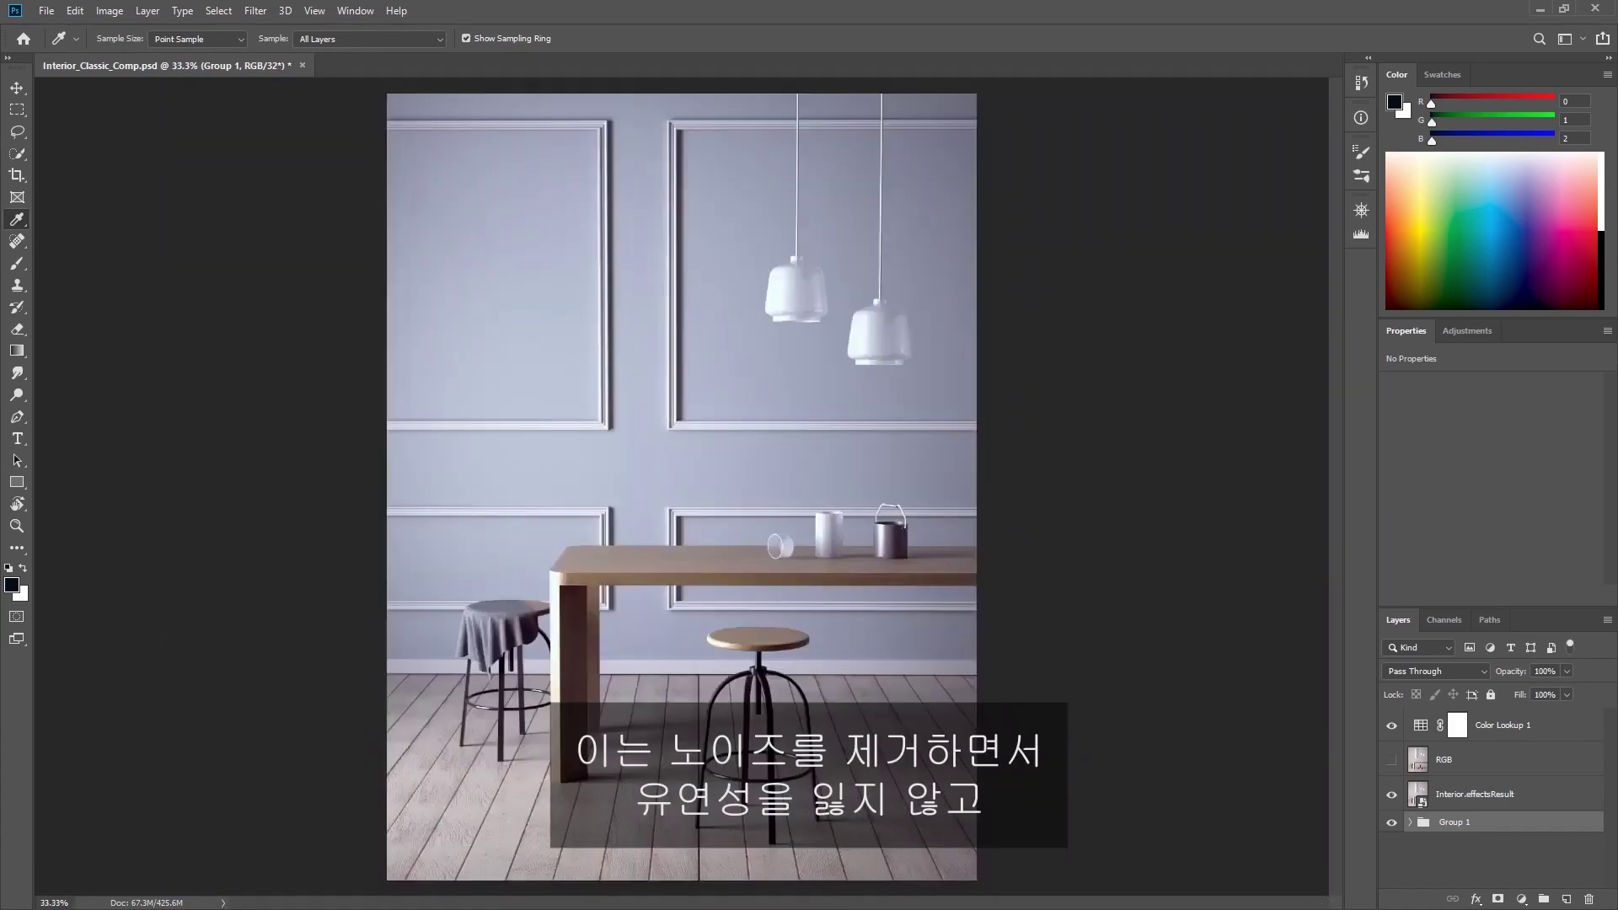